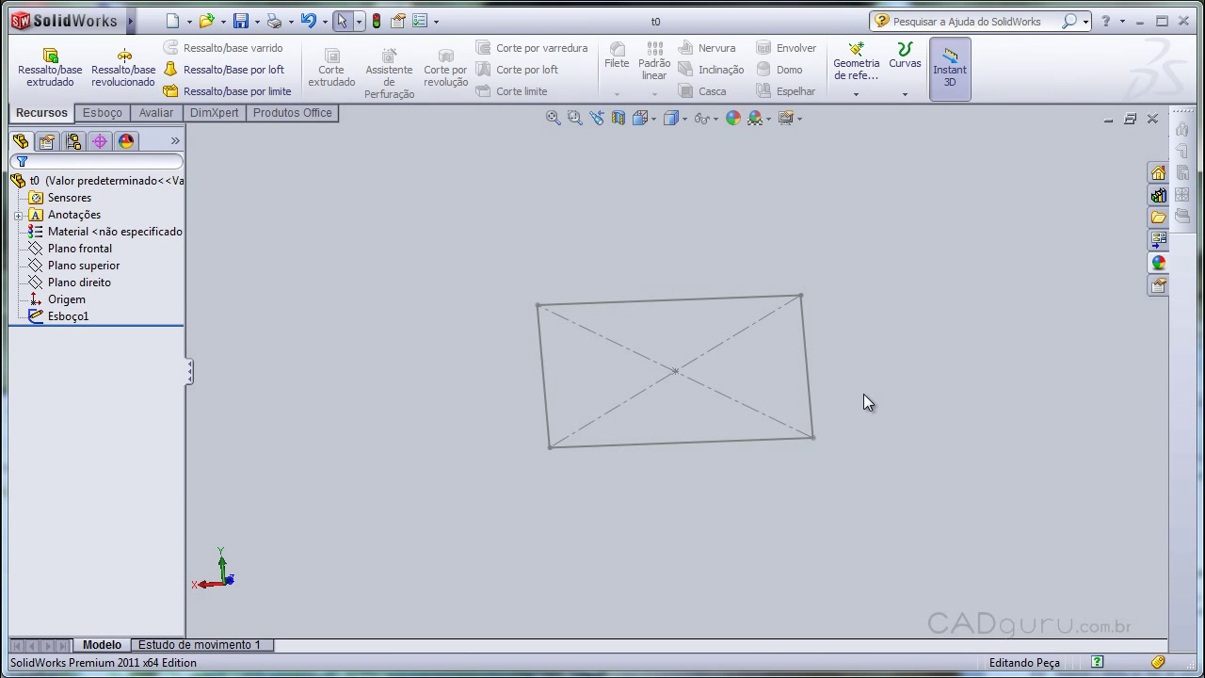
- Orbit the view and select the 400 × 210 rectangle sketch Esboço1 for extrusion
mouse_move(851, 300)
middle_down()
mouse_move(877, 314)
mouse_move(879, 303)
middle_up()
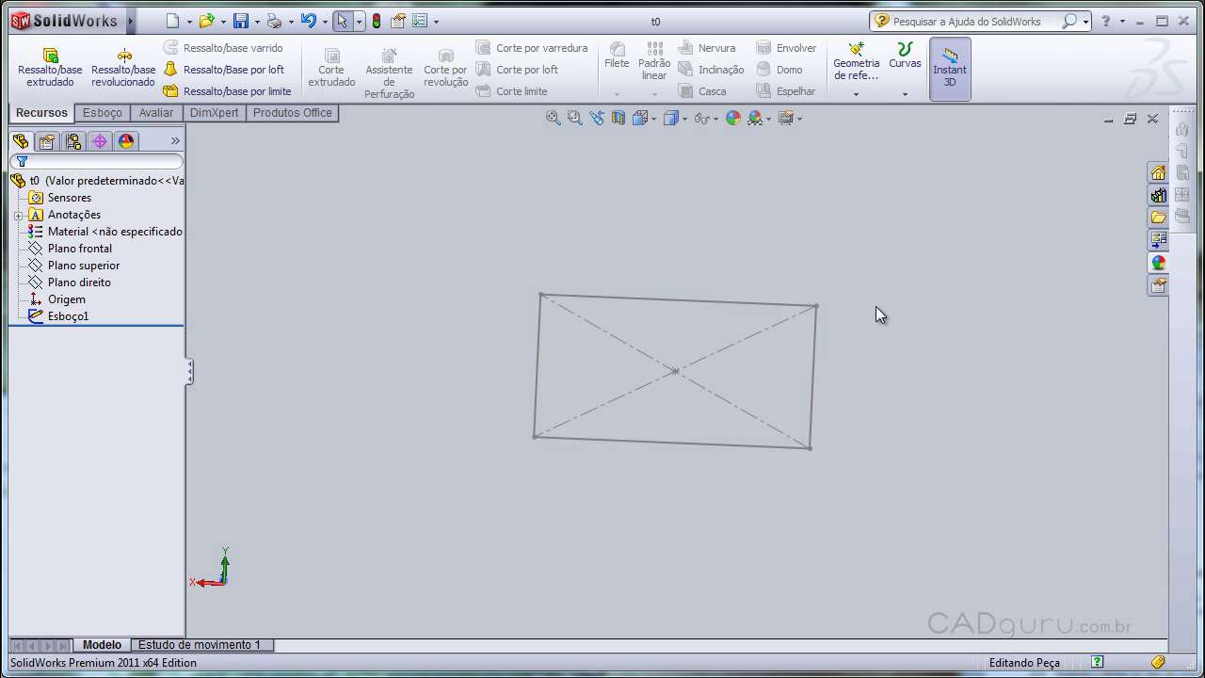
click(51, 318)
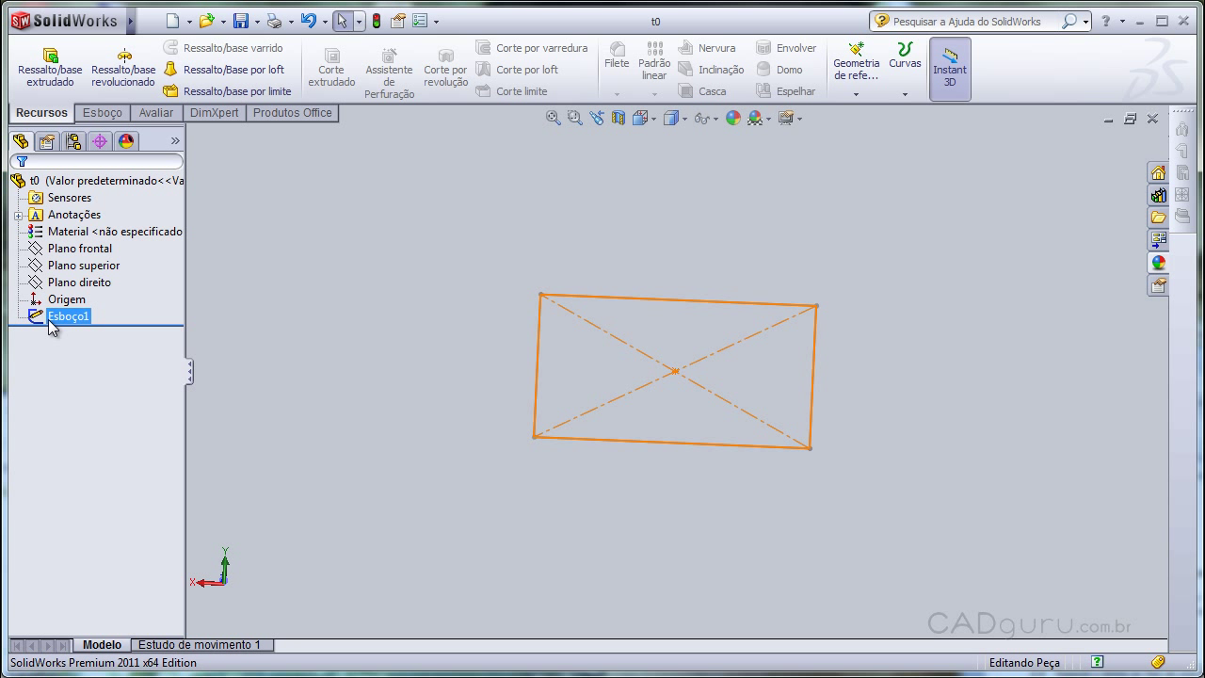
- Extrude the rectangle 5 mm deep into a solid plate
click(36, 73)
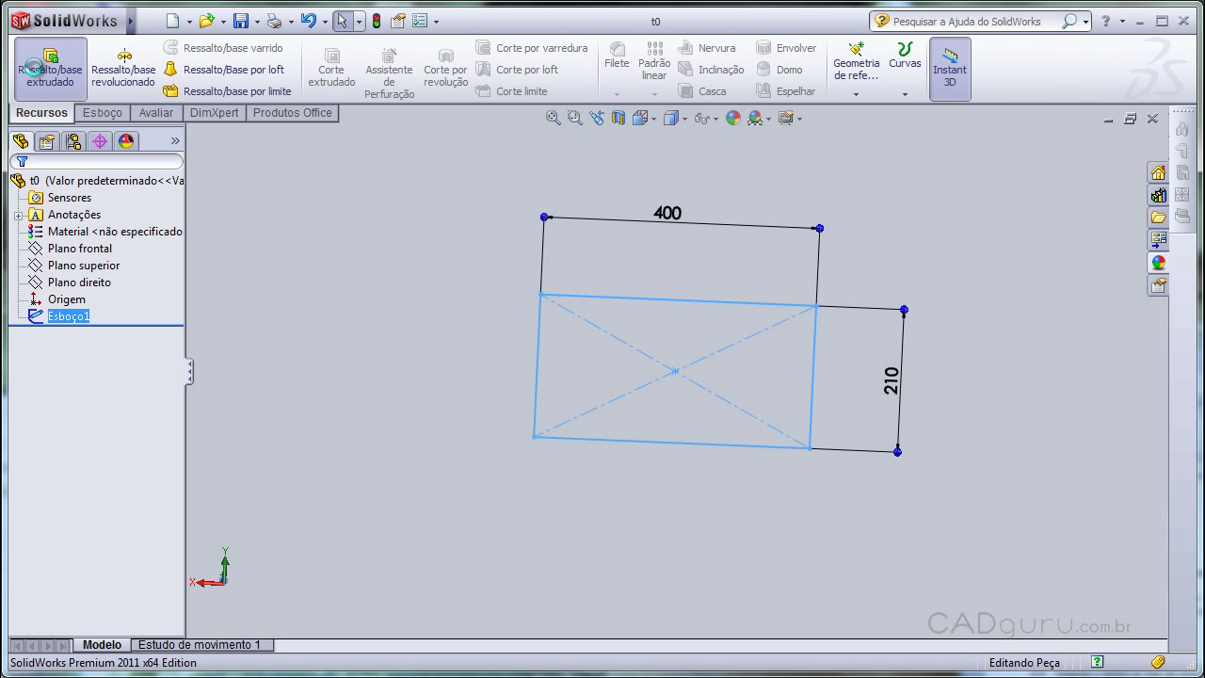
double_click(107, 360)
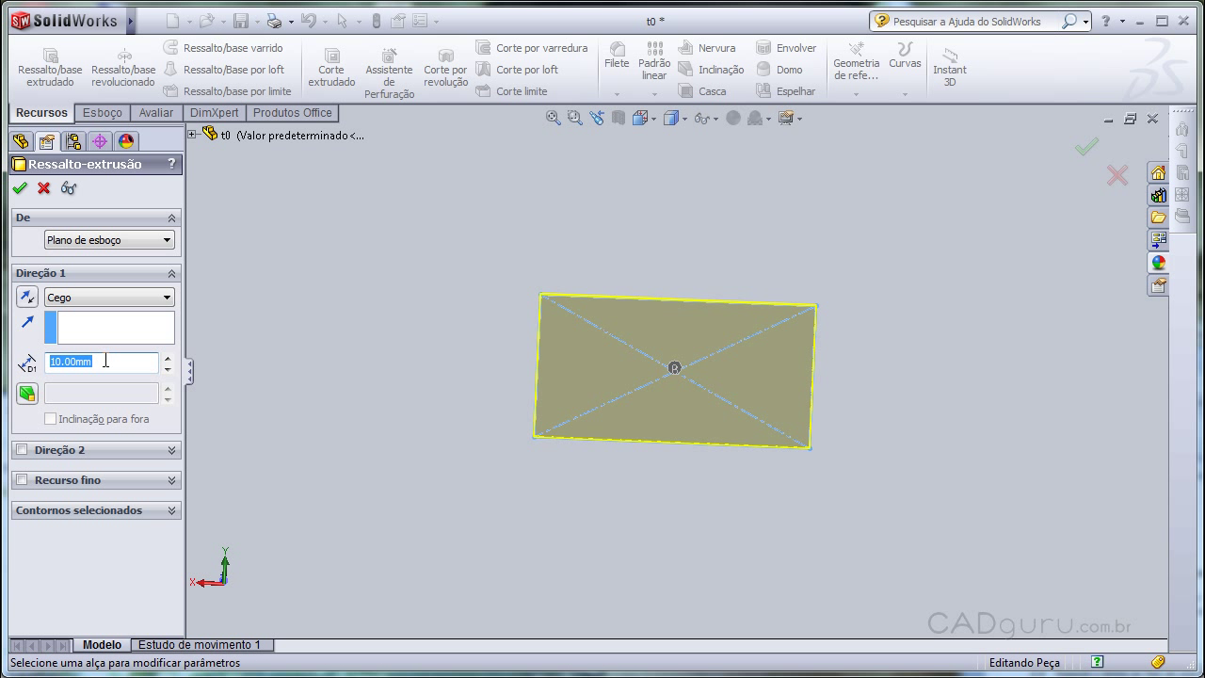
text(5)
click(19, 188)
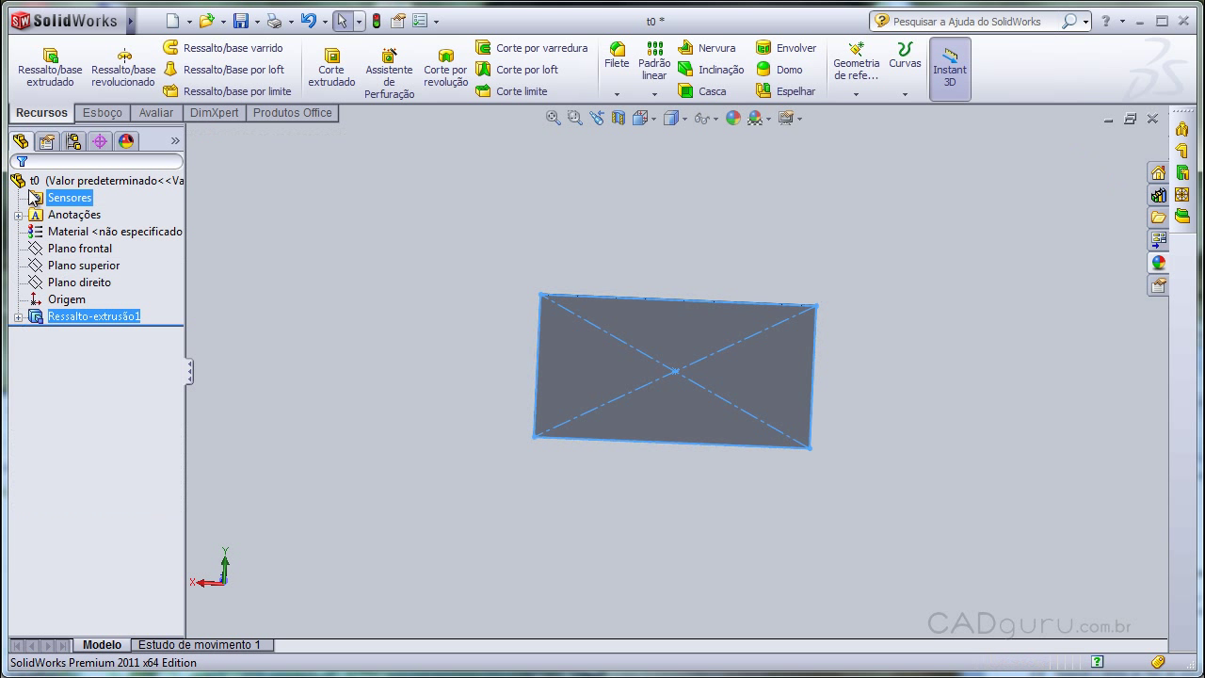
- Orbit and zoom around the new plate, then switch to the back view
click(842, 310)
mouse_move(844, 310)
middle_down()
mouse_move(765, 295)
mouse_move(741, 303)
middle_up()
scroll(732, 350, down, 2)
scroll(726, 347, down, 3)
mouse_move(743, 349)
middle_down()
mouse_move(691, 364)
mouse_move(719, 323)
mouse_move(746, 317)
mouse_move(774, 361)
middle_up()
scroll(771, 360, up, 2)
scroll(593, 410, down, 1)
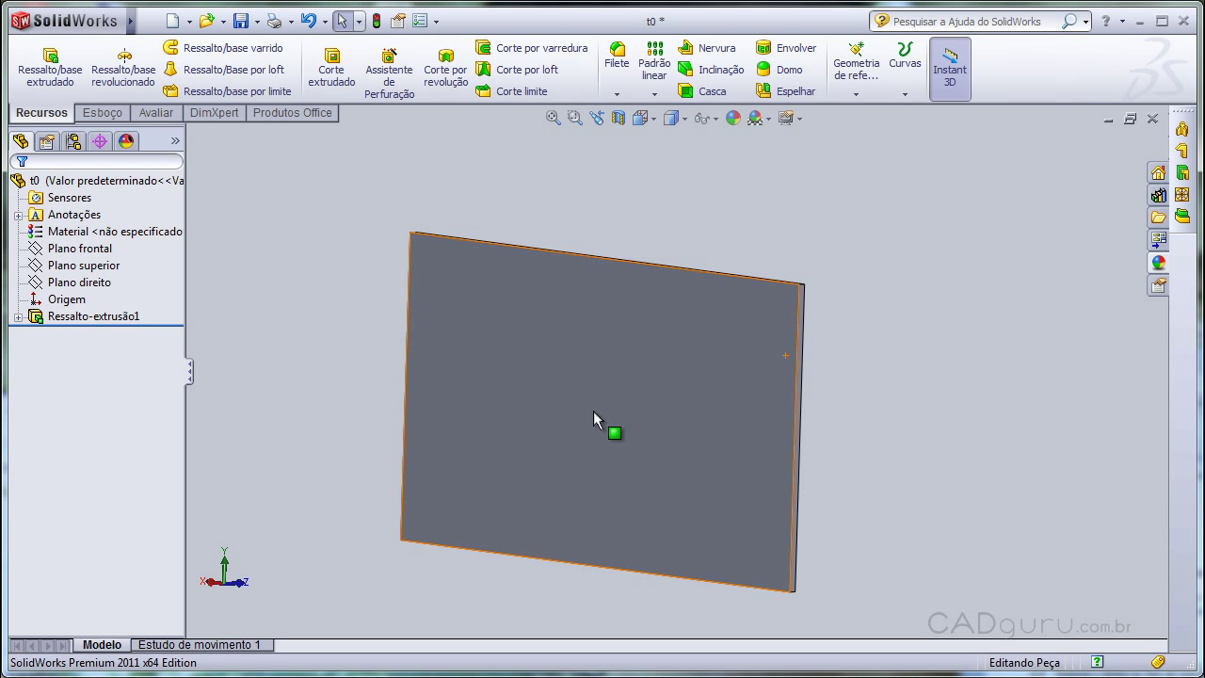
scroll(594, 410, down, 1)
middle_drag(598, 411, 625, 398)
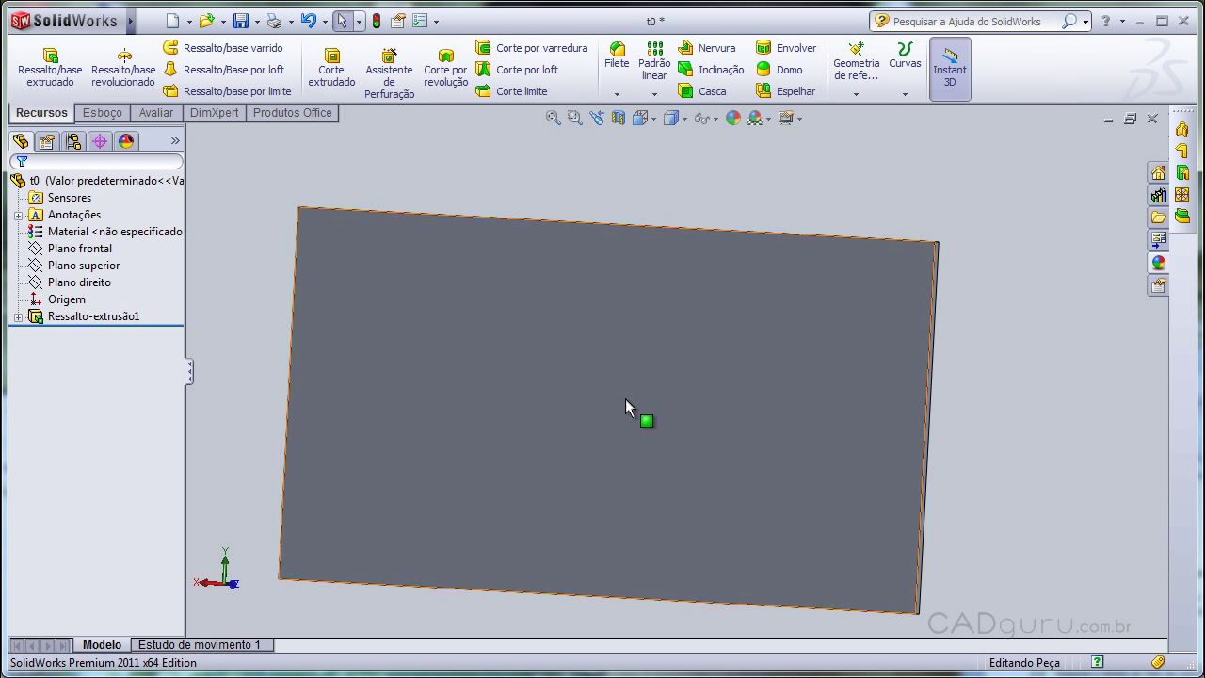
key(ctrl+2)
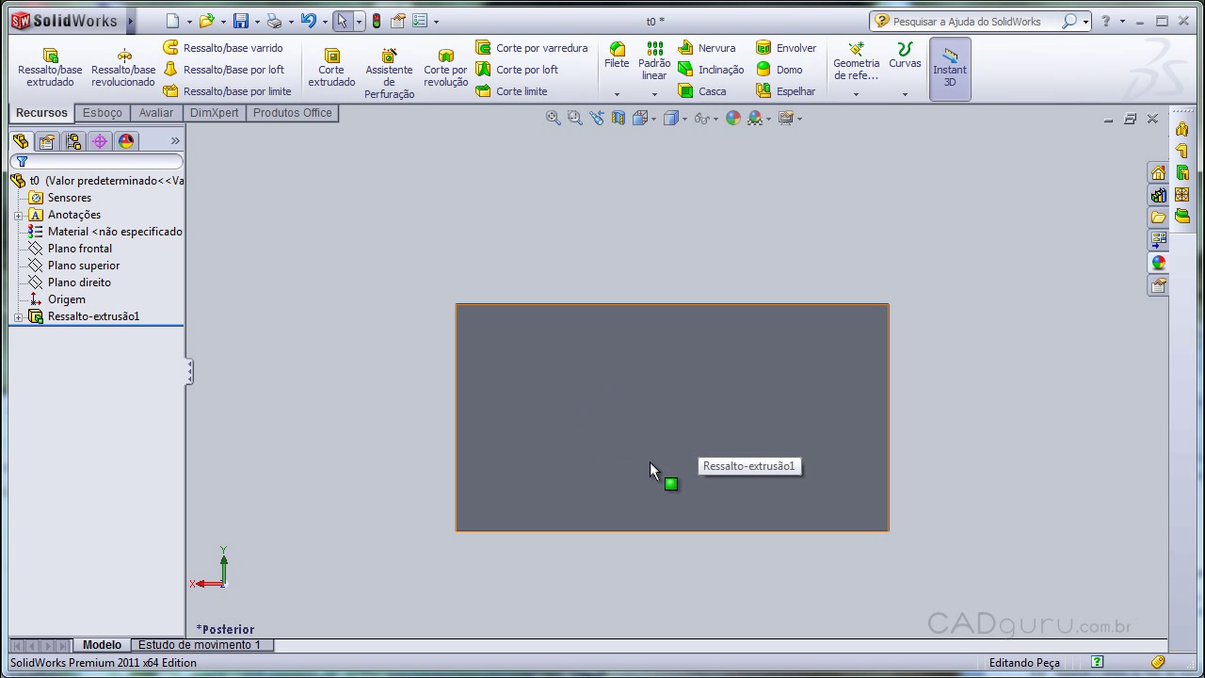
- Start a new sketch on the plate's face and look at it from the front
double_click(712, 394)
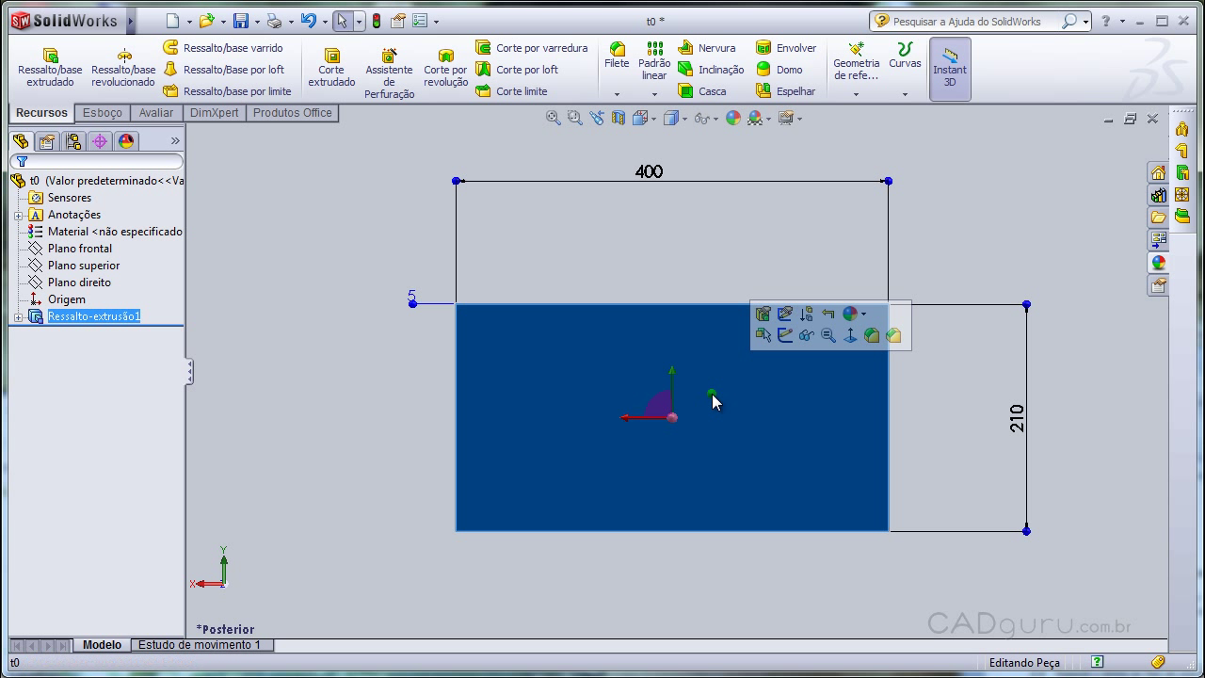
click(785, 335)
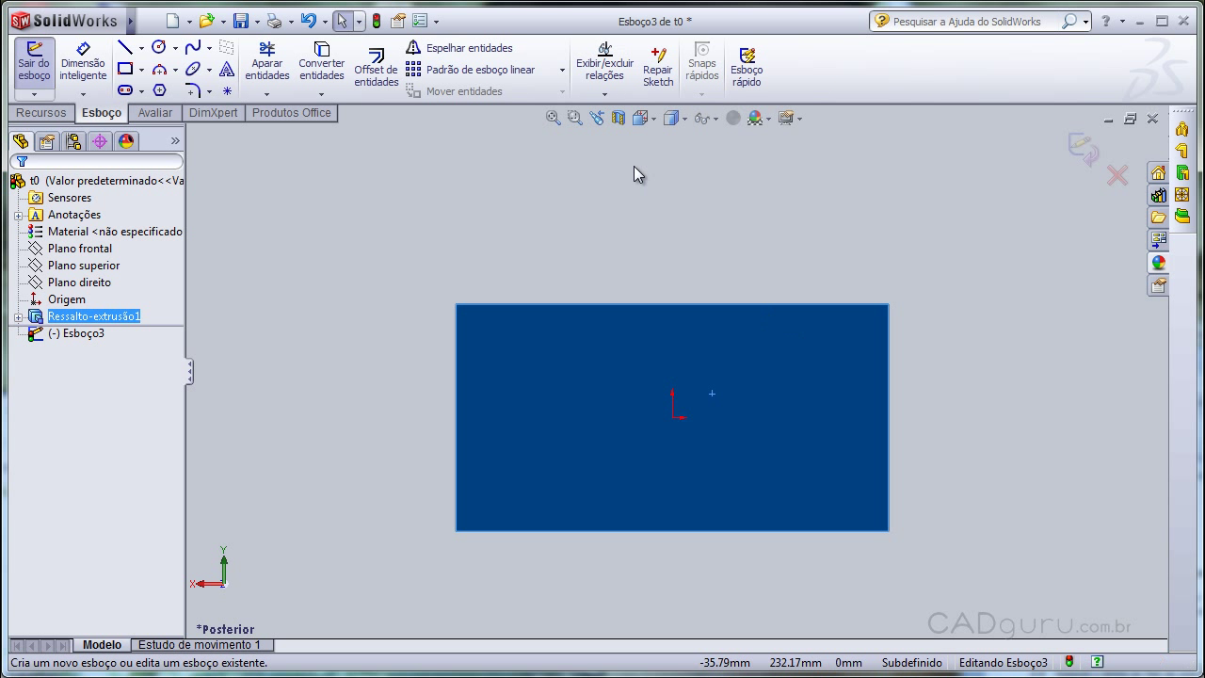
click(641, 117)
click(735, 189)
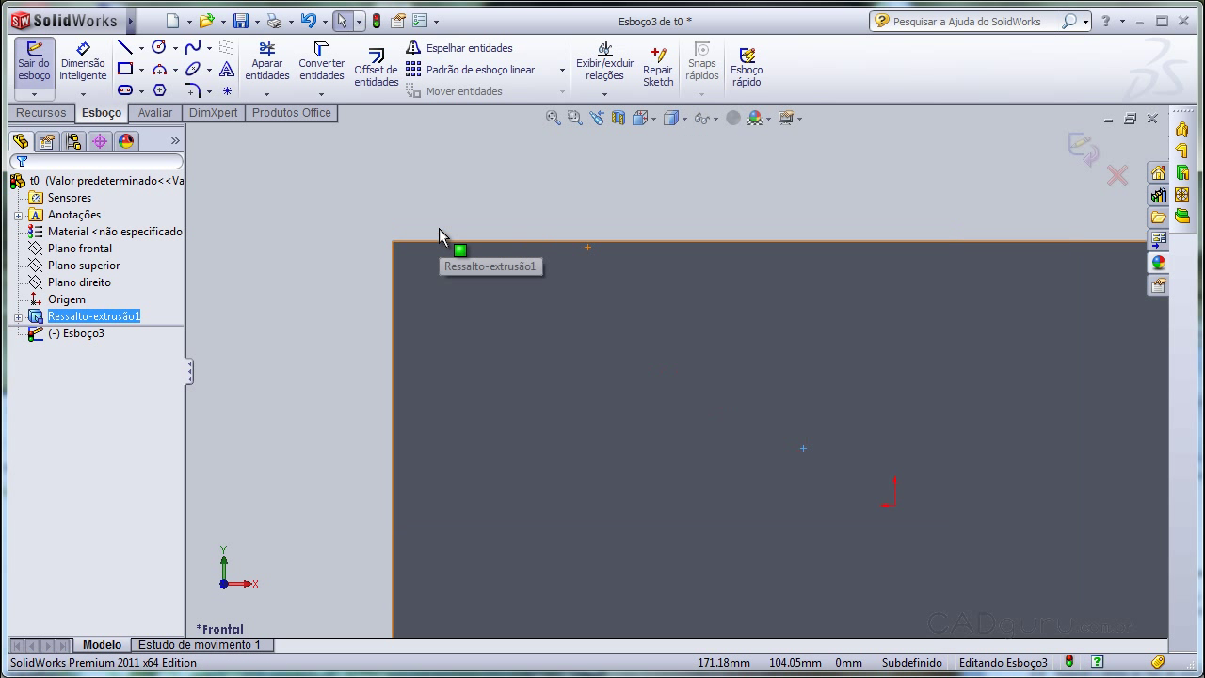
scroll(481, 271, down, 2)
scroll(478, 260, down, 3)
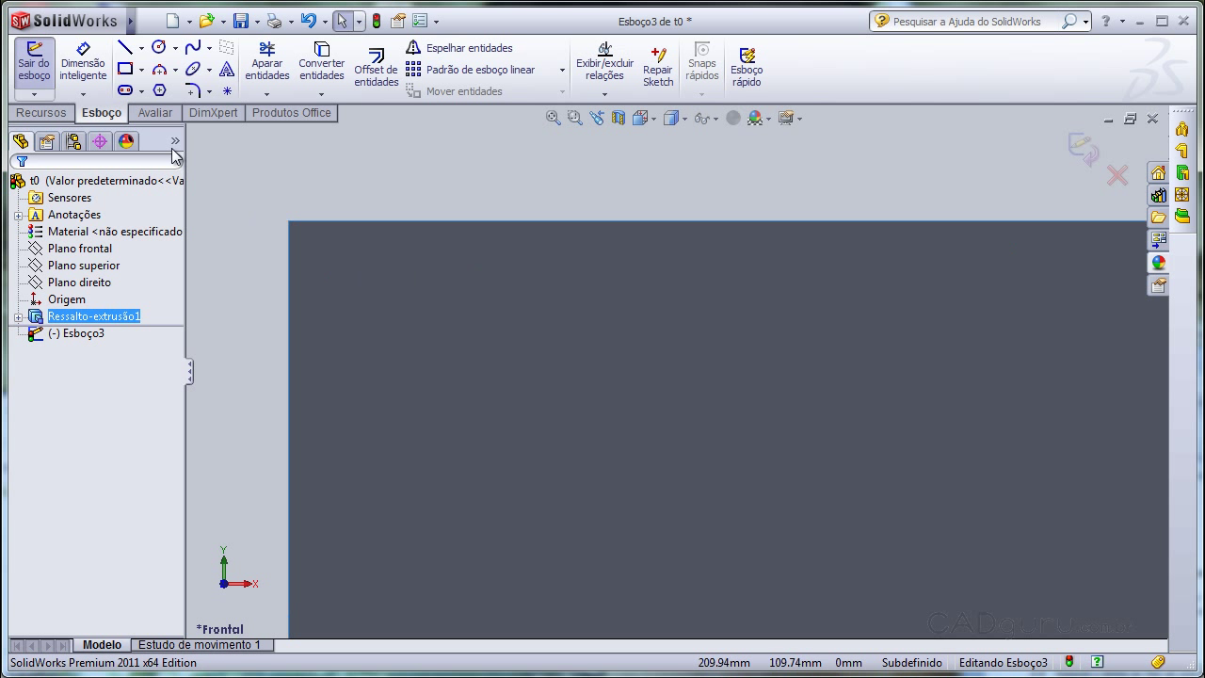
- Draw a 10 mm diameter circle near the plate's top-left corner
click(159, 47)
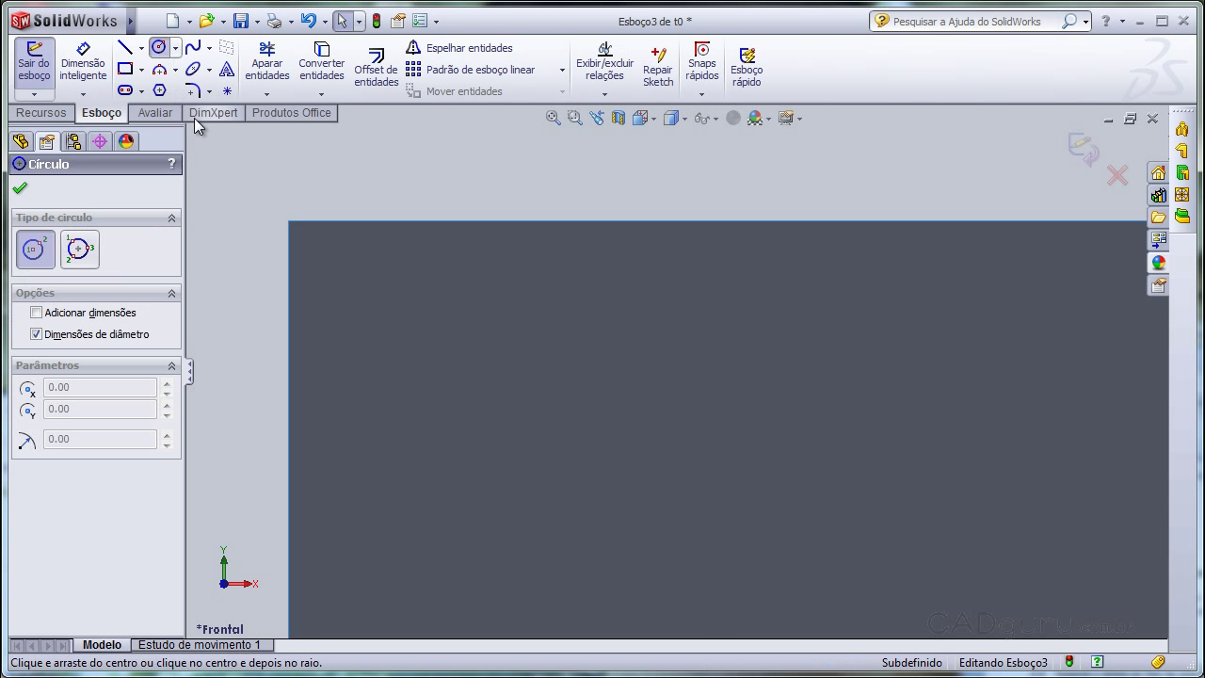
click(377, 317)
text(10)
key(Return)
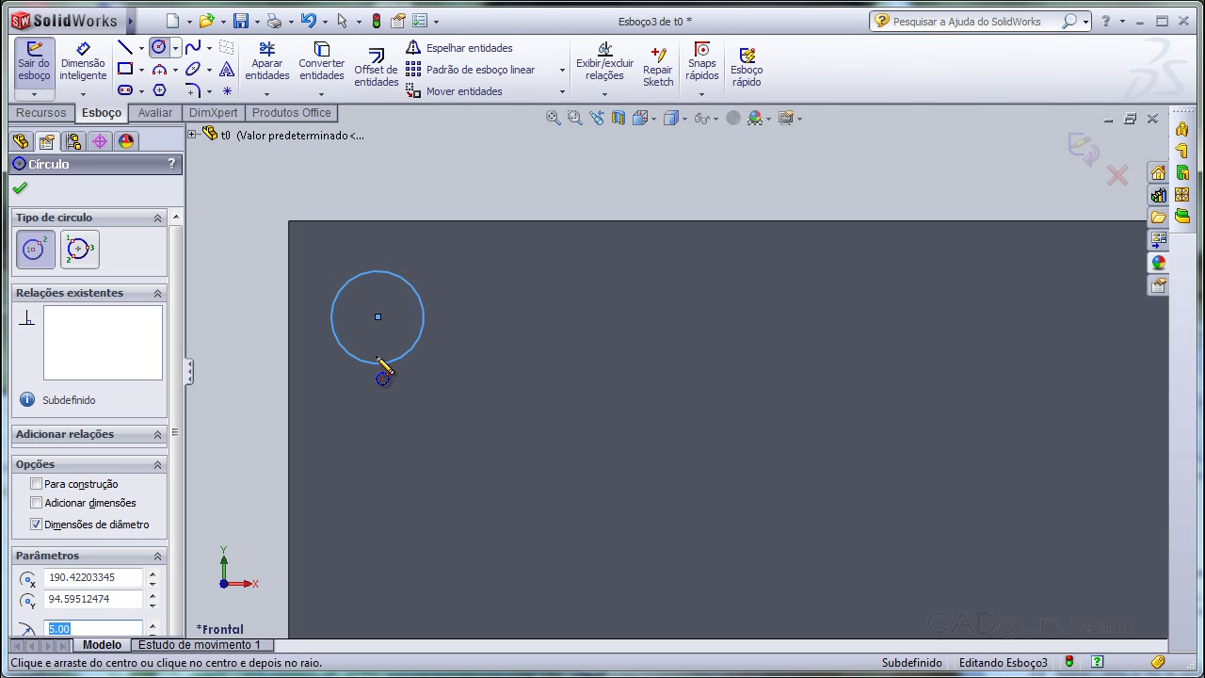
click(19, 187)
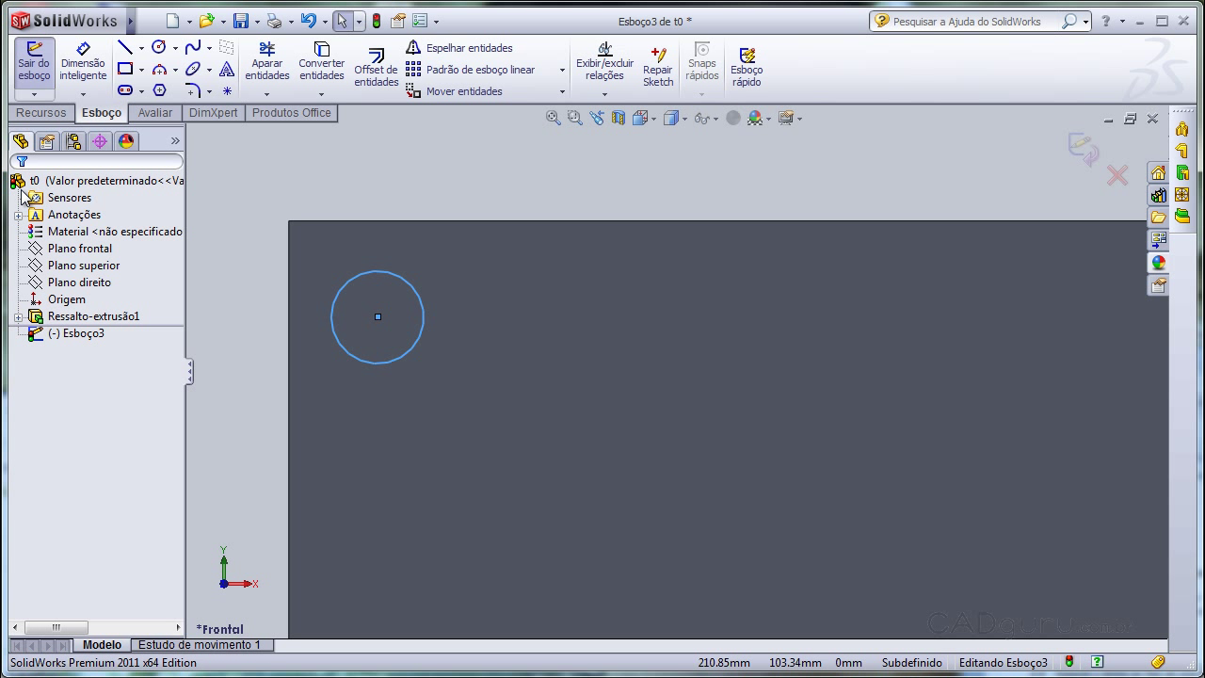
- Dimension the circle Ø10 and place its centre 10 mm below the top edge
click(86, 88)
click(402, 358)
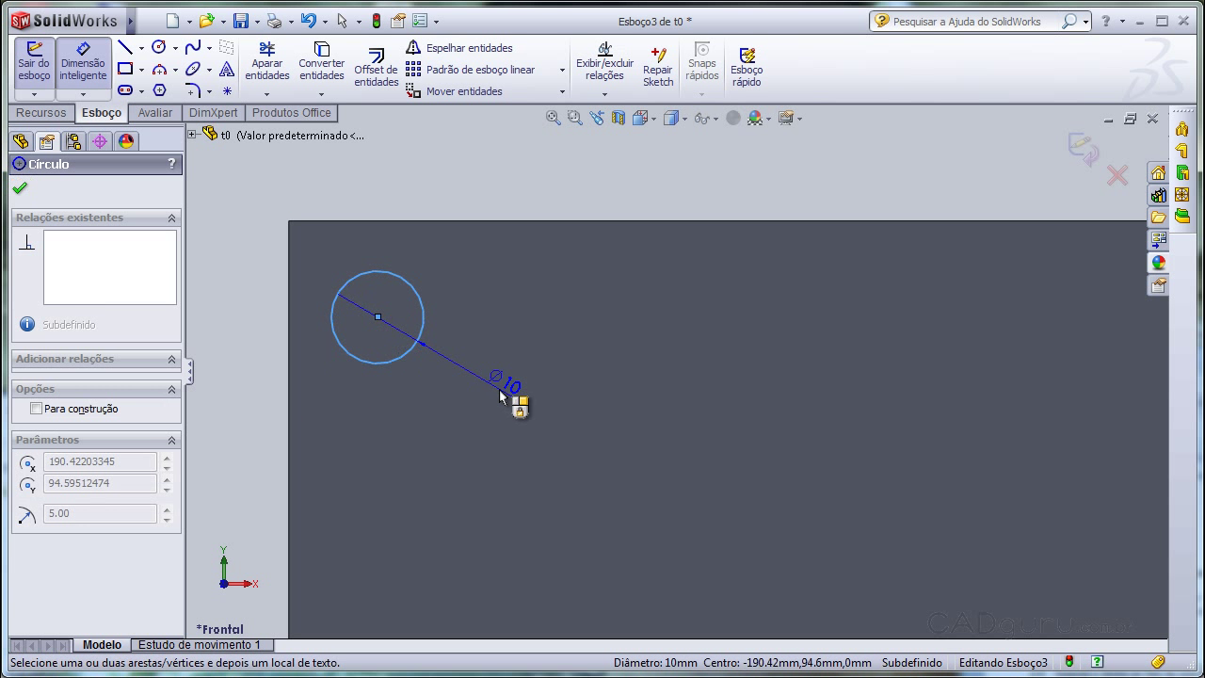
click(501, 396)
key(Return)
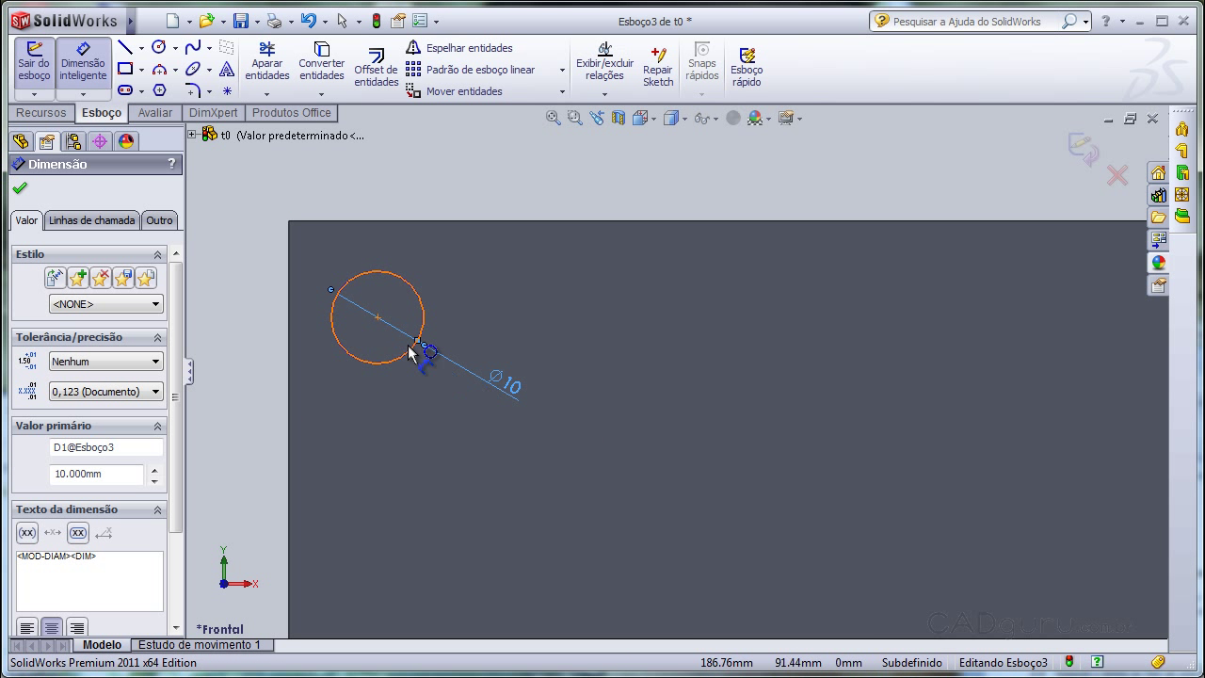
click(379, 318)
click(391, 222)
click(492, 193)
text(1)
key(Return)
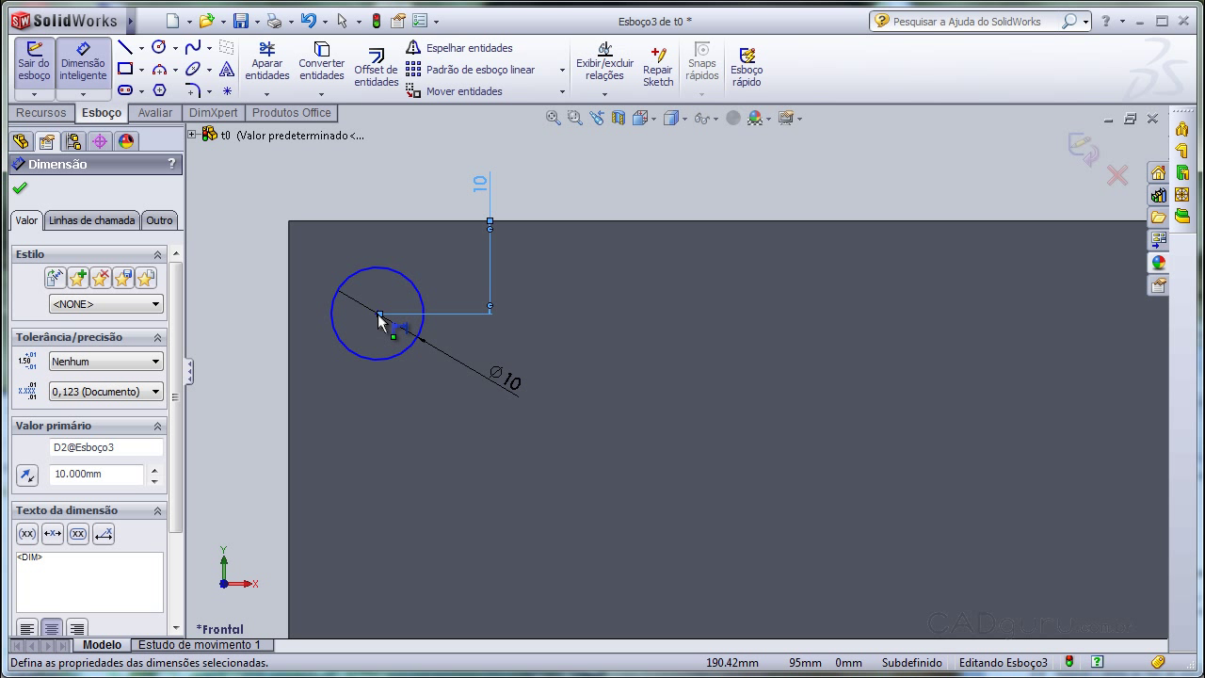
key(Escape)
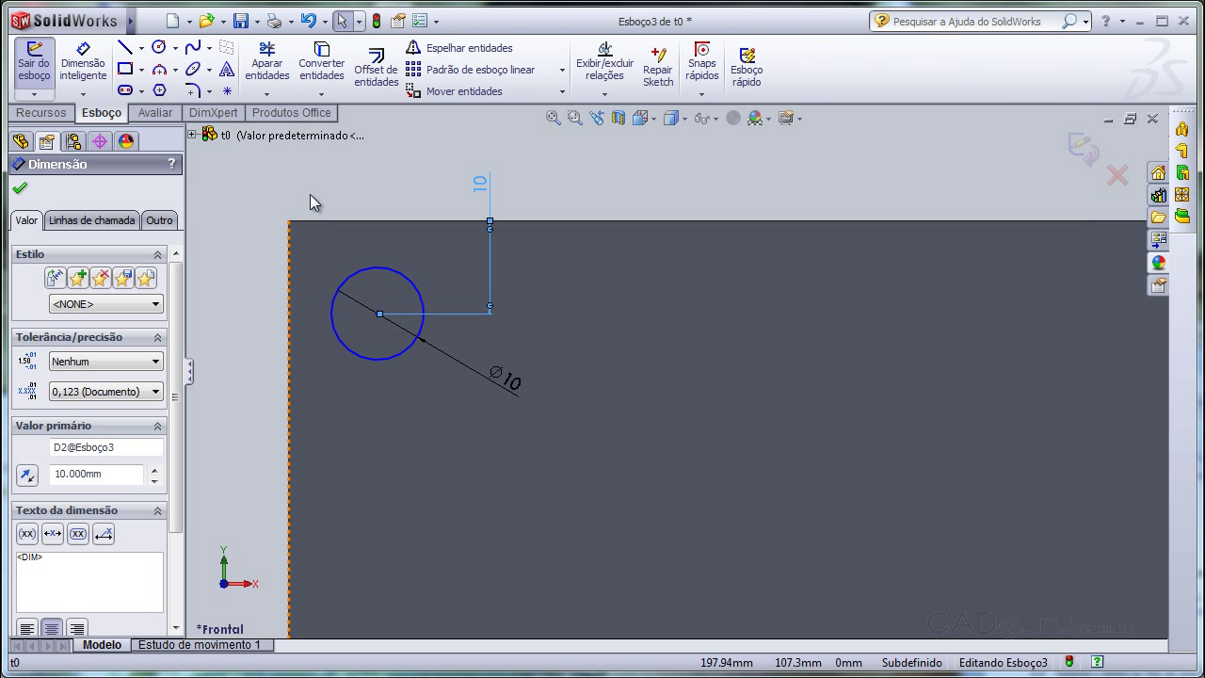
- Dimension the circle's centre 10 mm from the plate's left edge
click(345, 293)
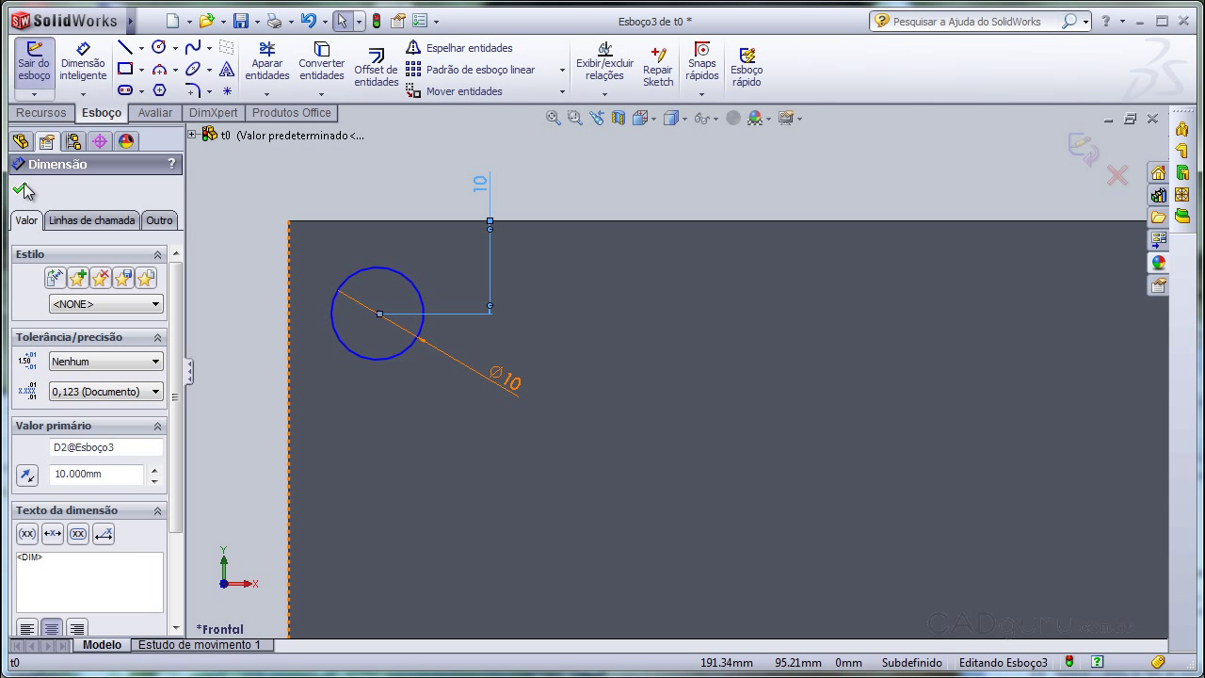
click(24, 193)
click(83, 70)
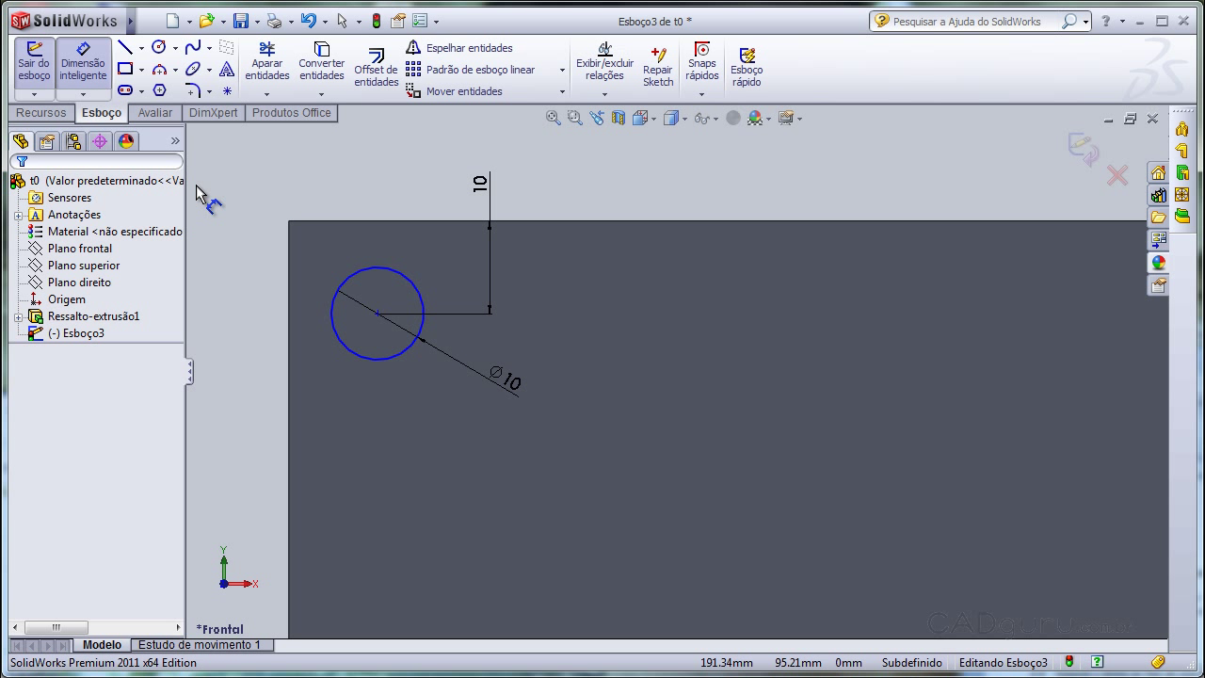
click(377, 313)
click(290, 365)
click(299, 179)
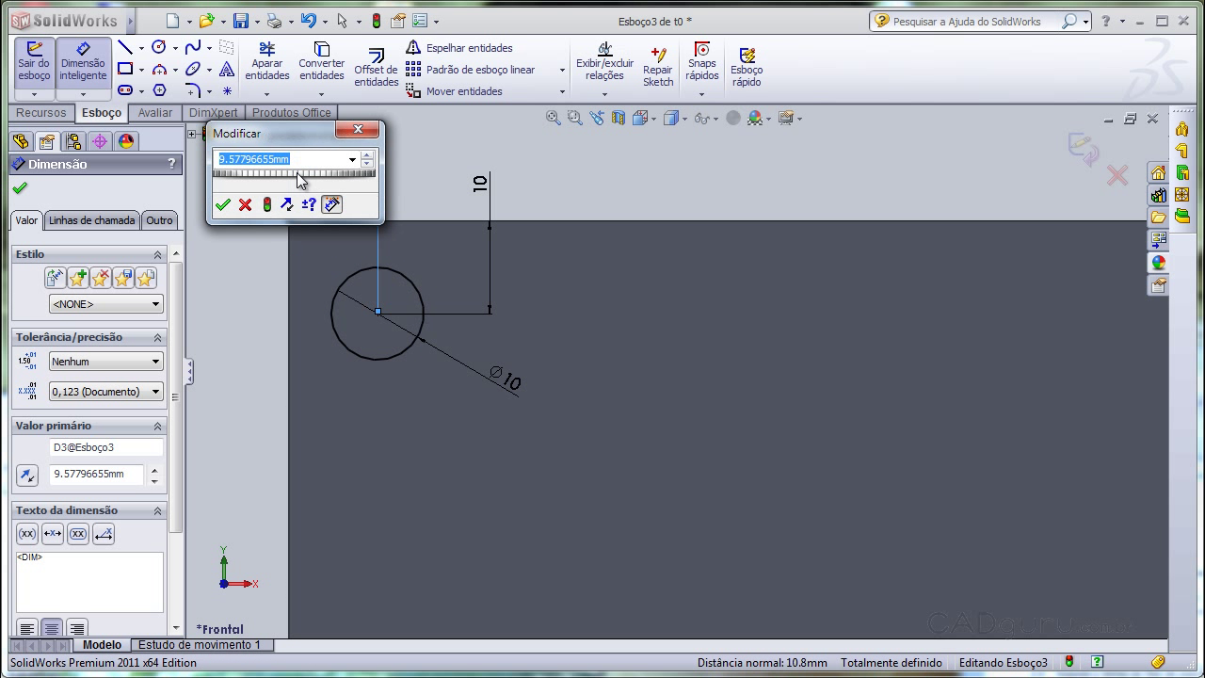
text(10)
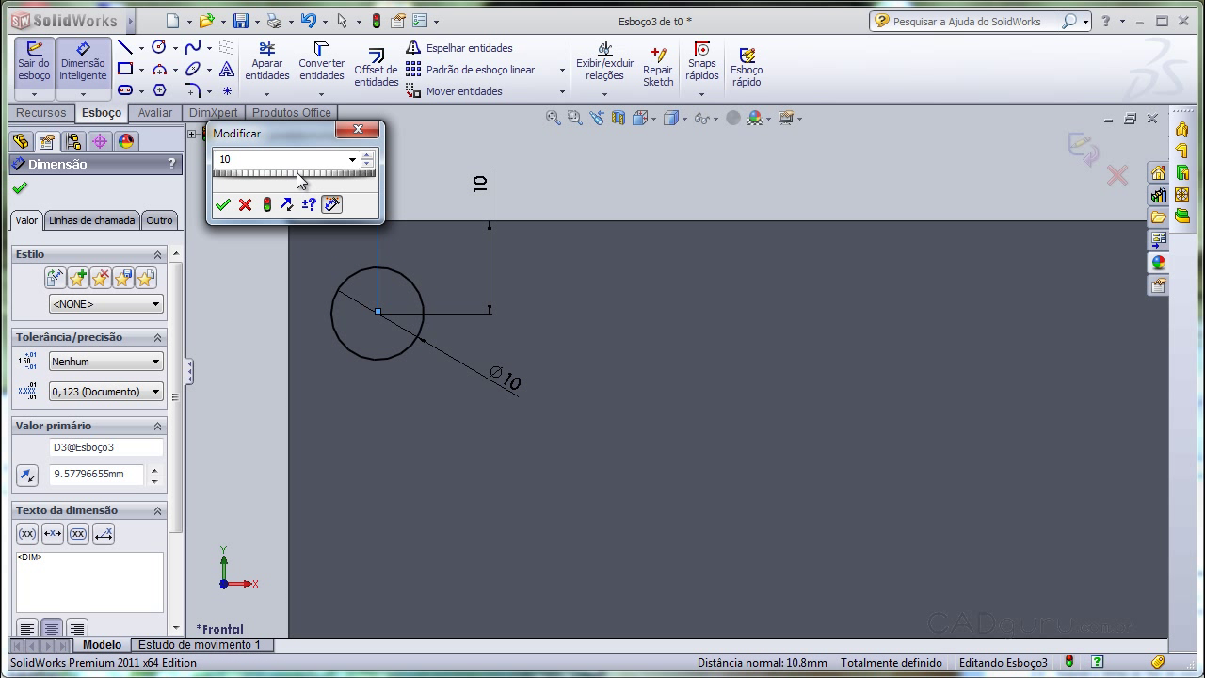
key(Return)
click(539, 195)
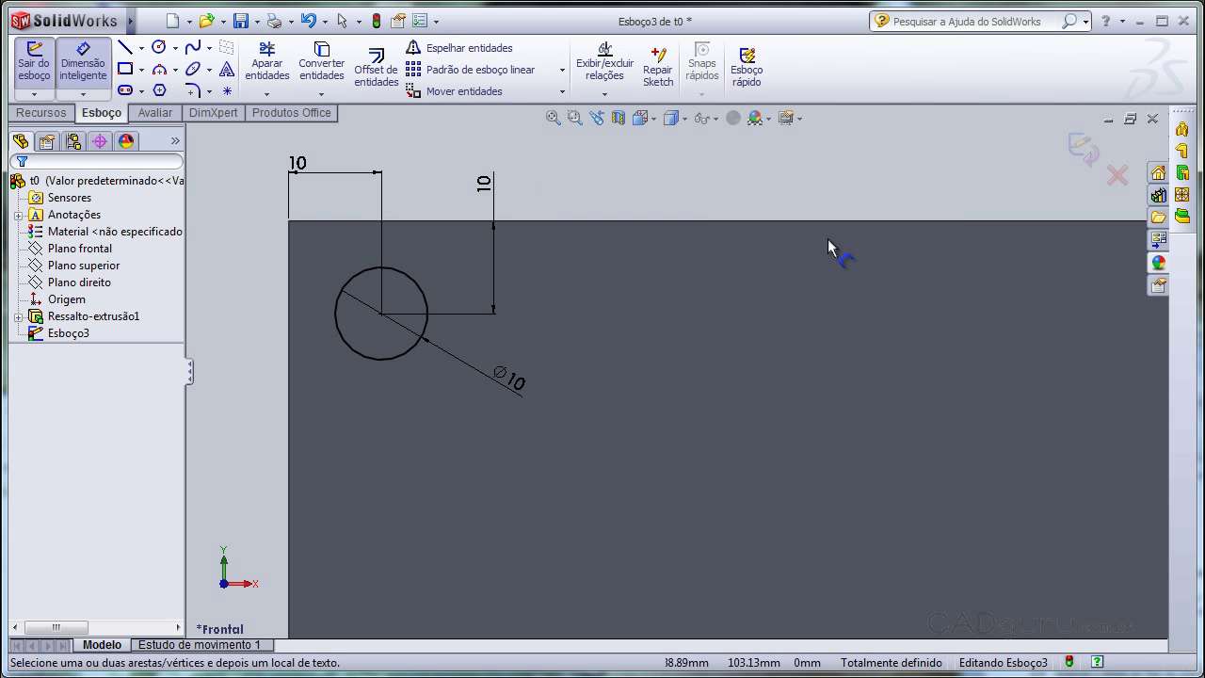
- Cut the Ø10 circle up to the plate's face as Corte-extrusão1, then return to front view
click(1081, 150)
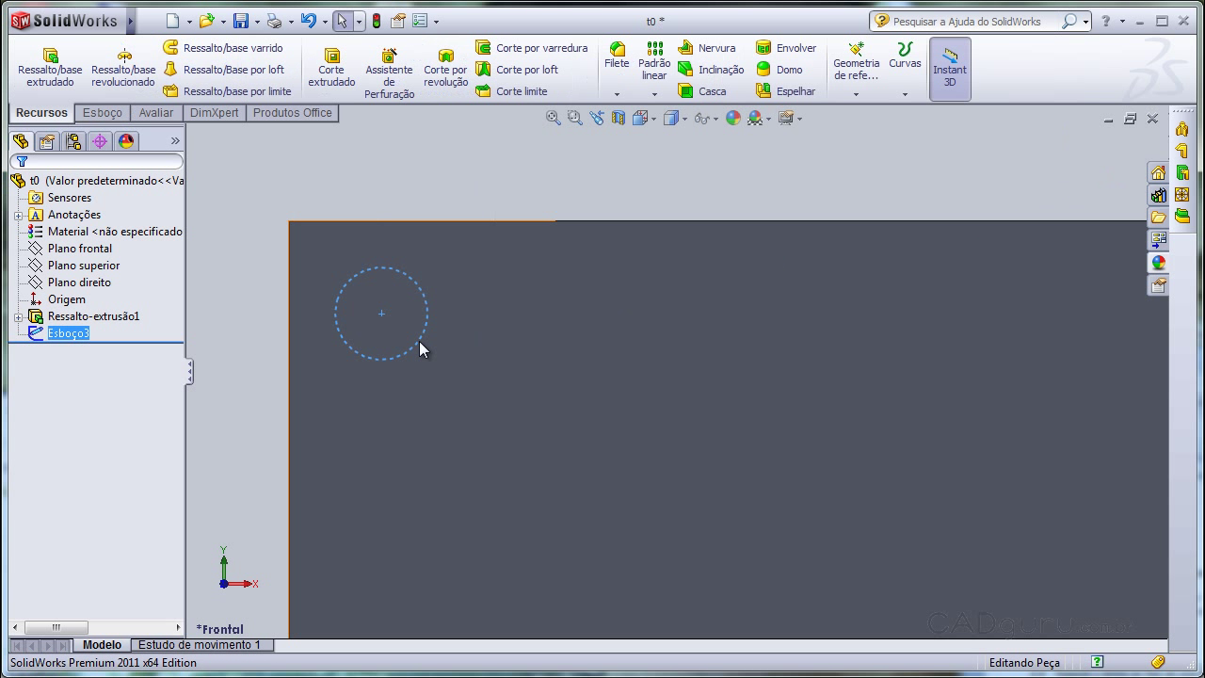
click(341, 85)
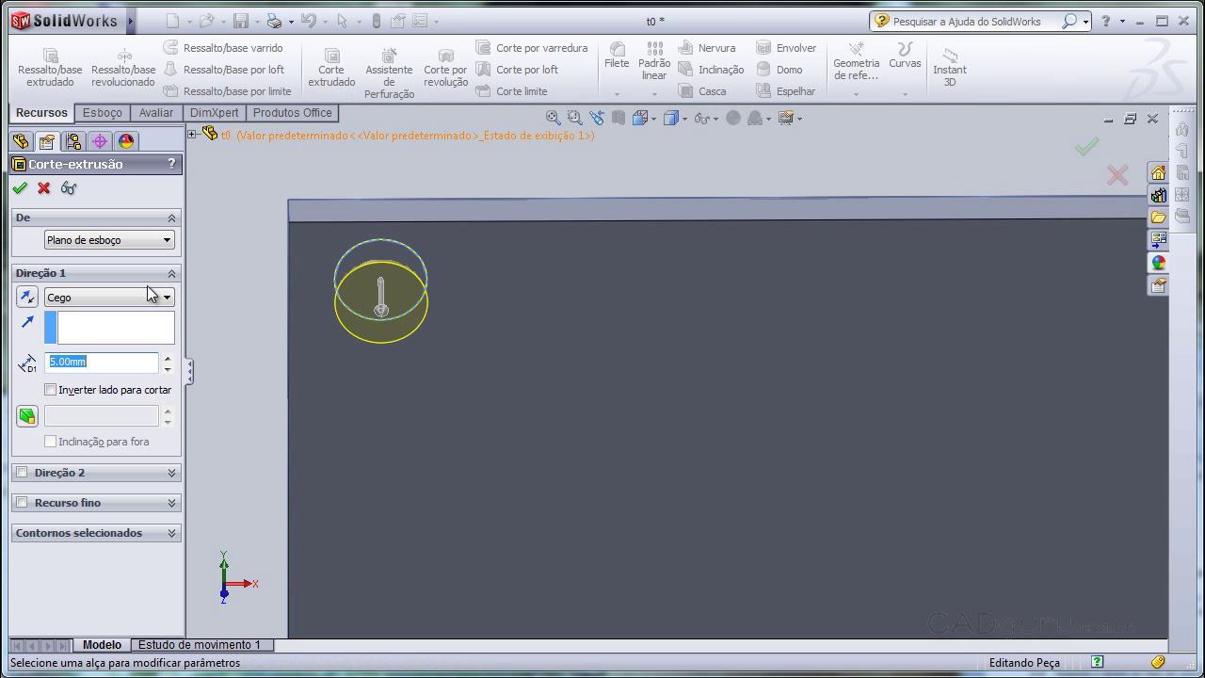
click(75, 303)
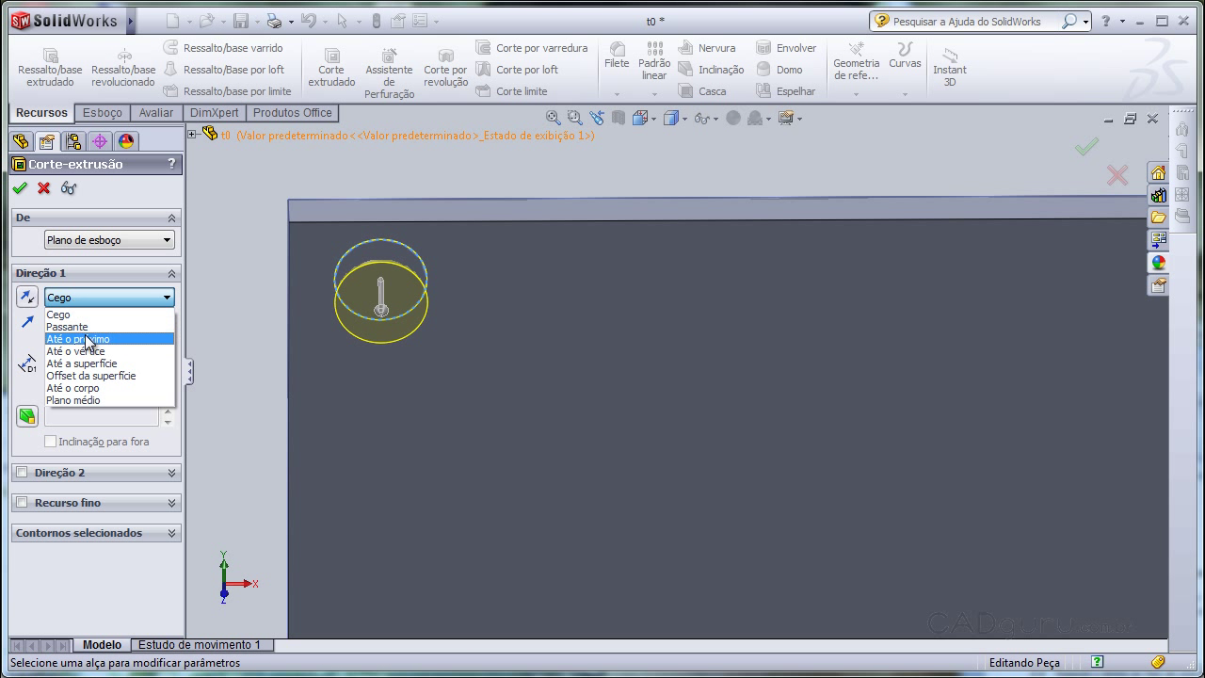
click(80, 364)
click(482, 440)
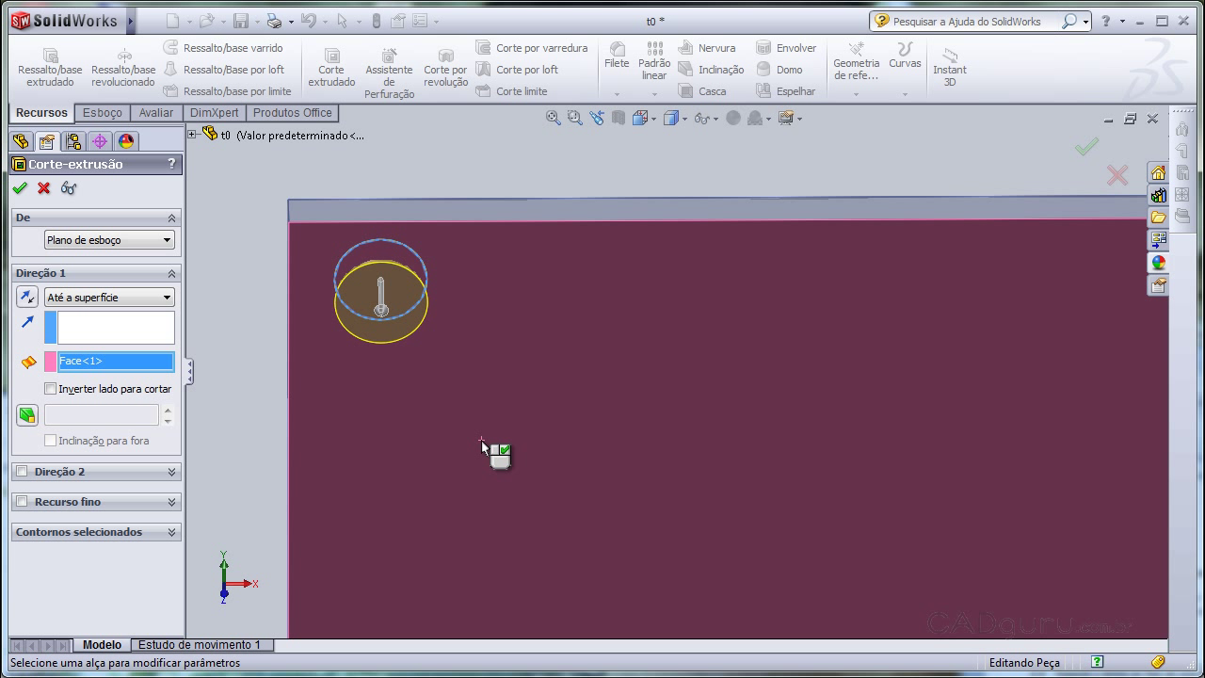
right_click(481, 439)
mouse_move(481, 440)
middle_down()
mouse_move(484, 329)
mouse_move(523, 334)
middle_up()
key(ctrl+1)
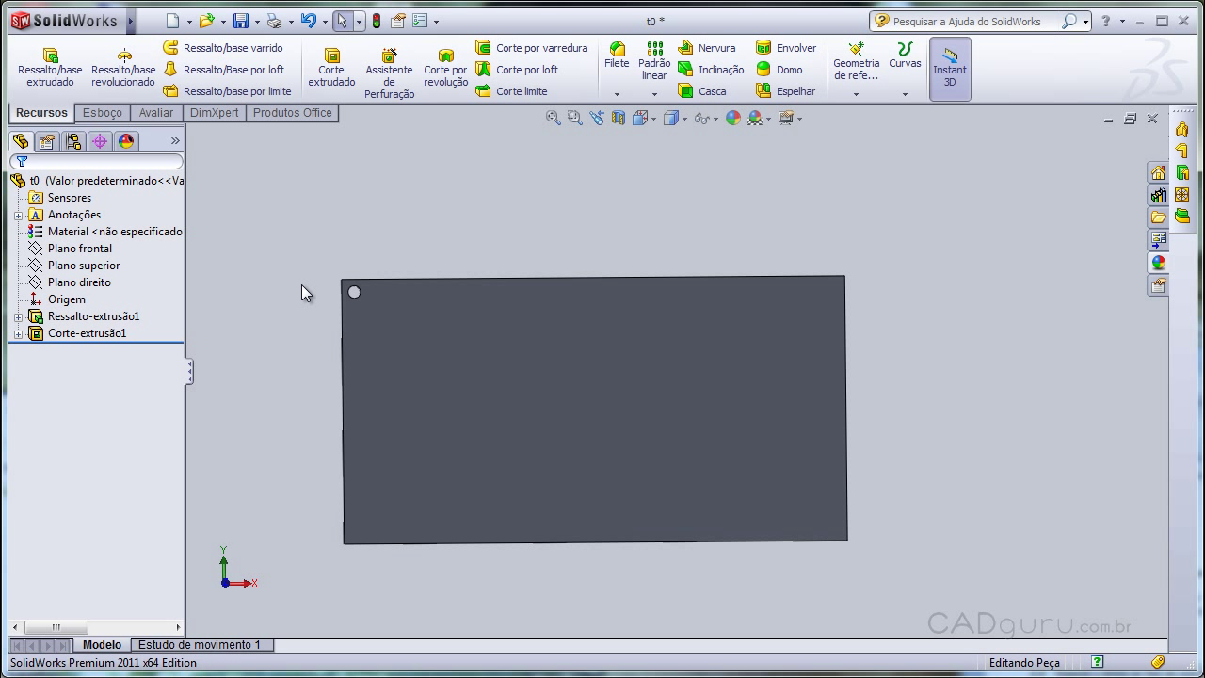
- Start a linear pattern of Corte-extrusão1 along the top edge and downward along the left edge
click(77, 336)
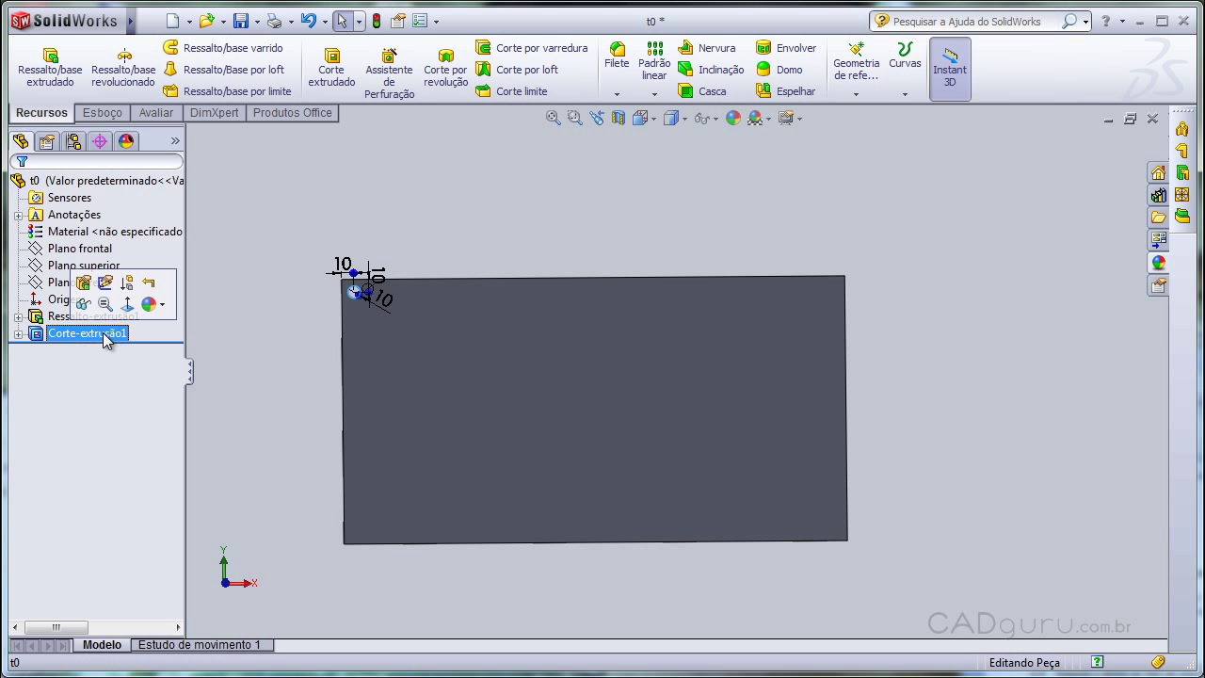
click(648, 69)
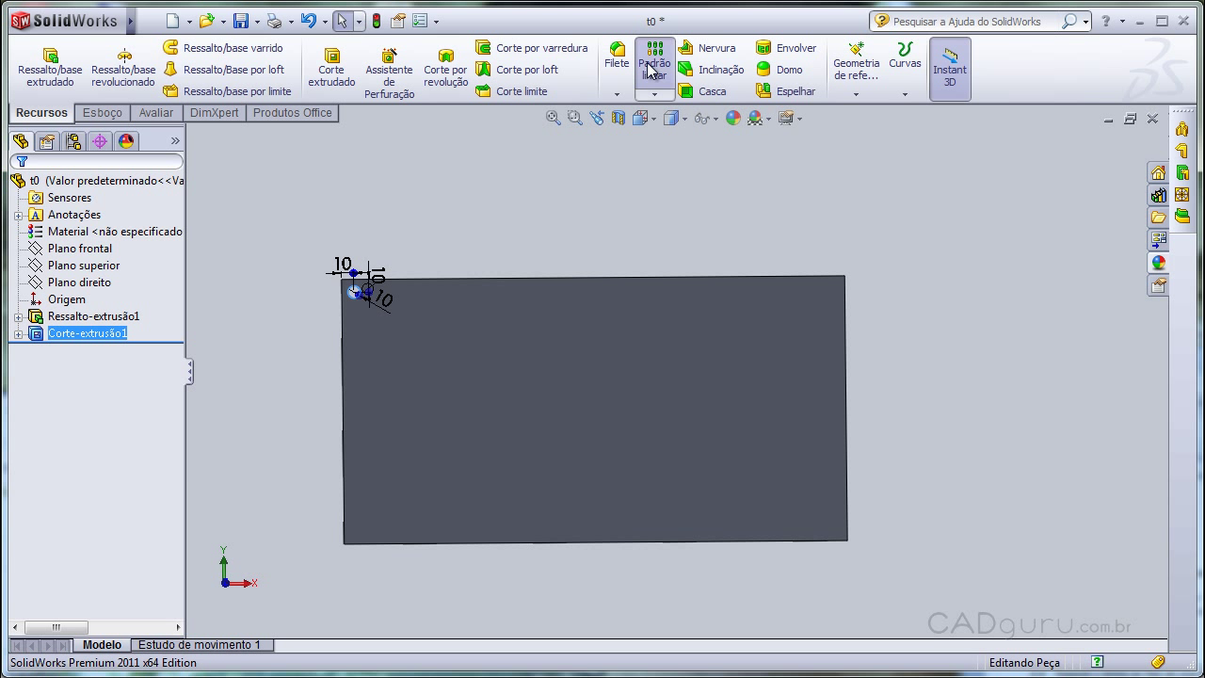
click(103, 246)
click(419, 278)
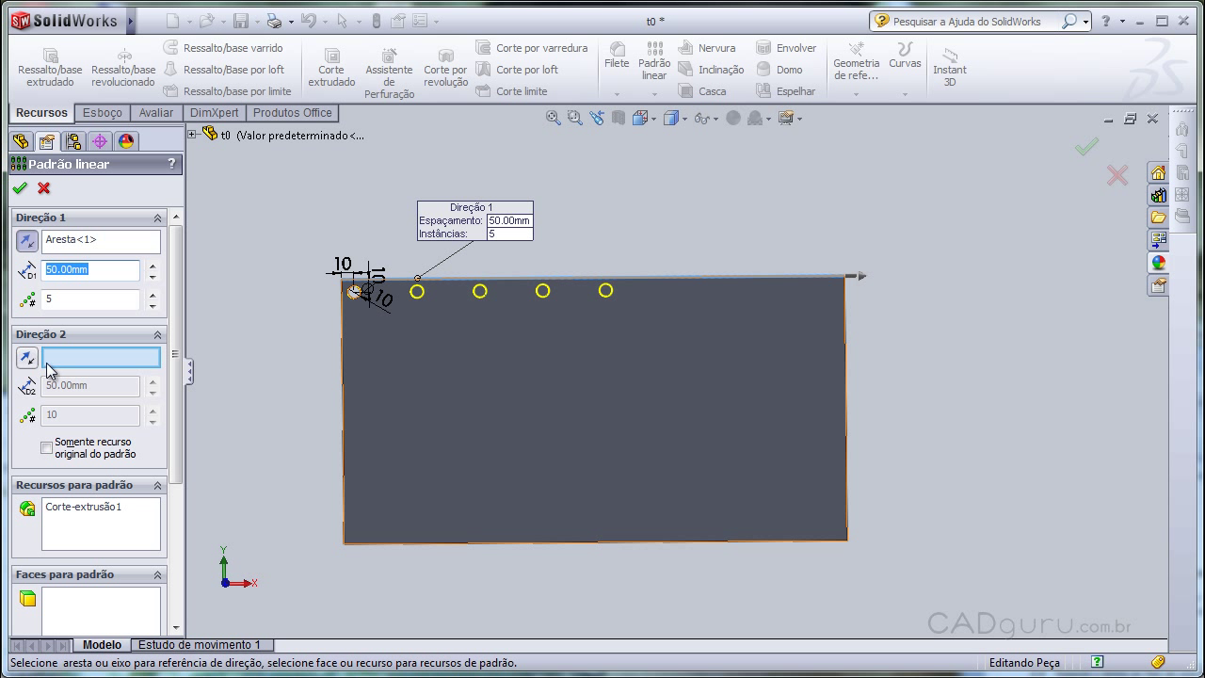
click(346, 445)
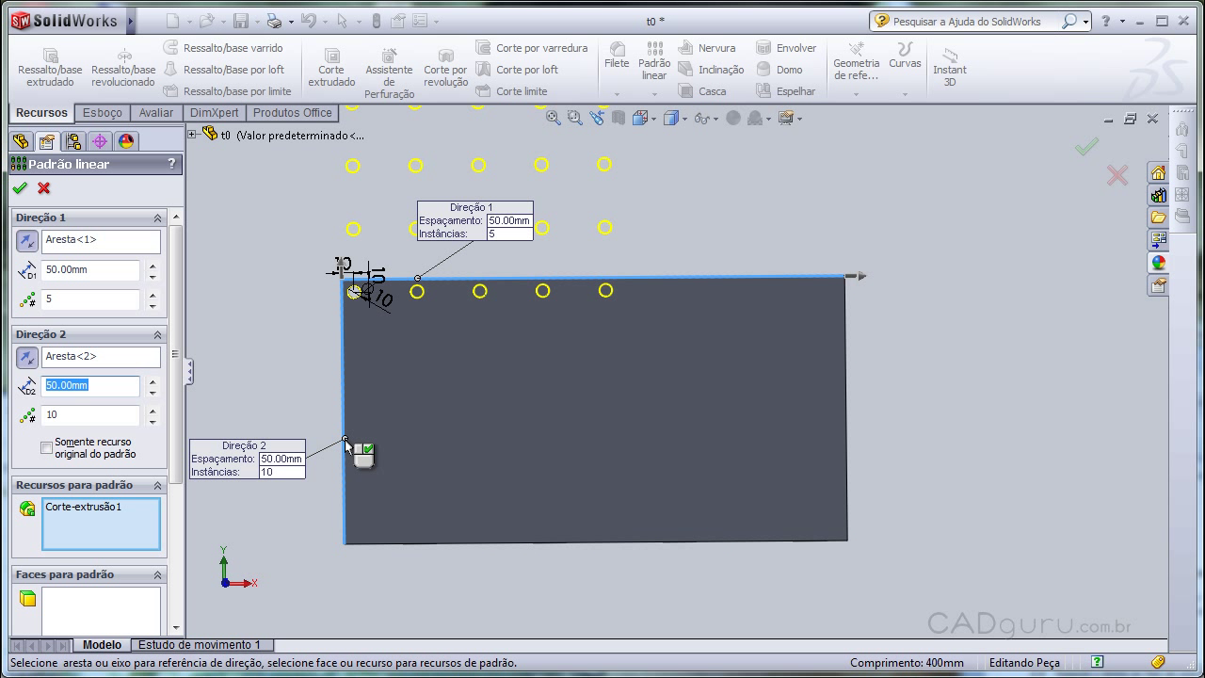
key(f)
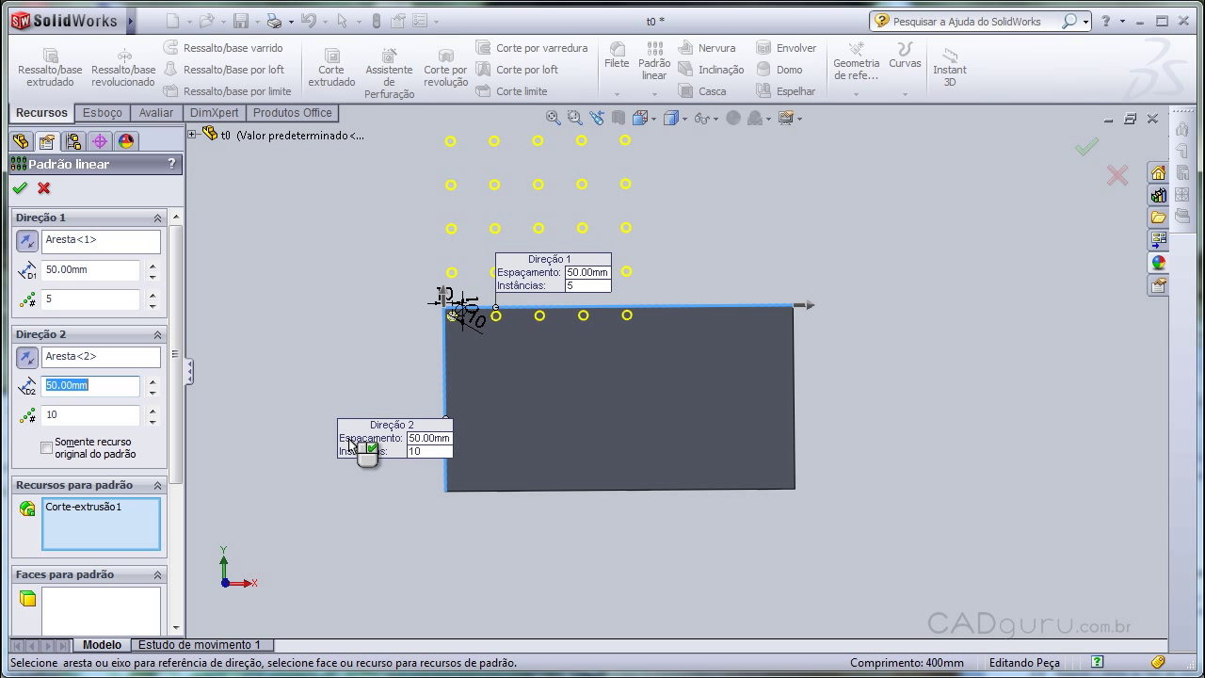
click(28, 358)
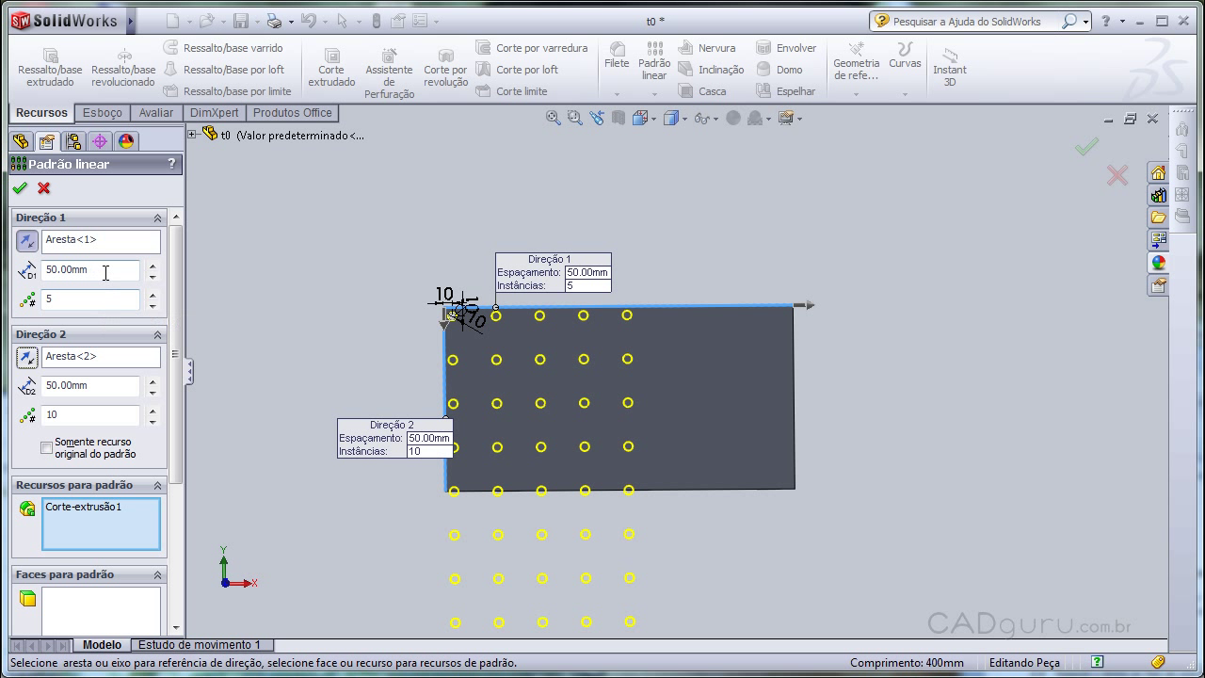
- Set 8 by 4 instances at 50 mm spacing and confirm the pattern
click(88, 302)
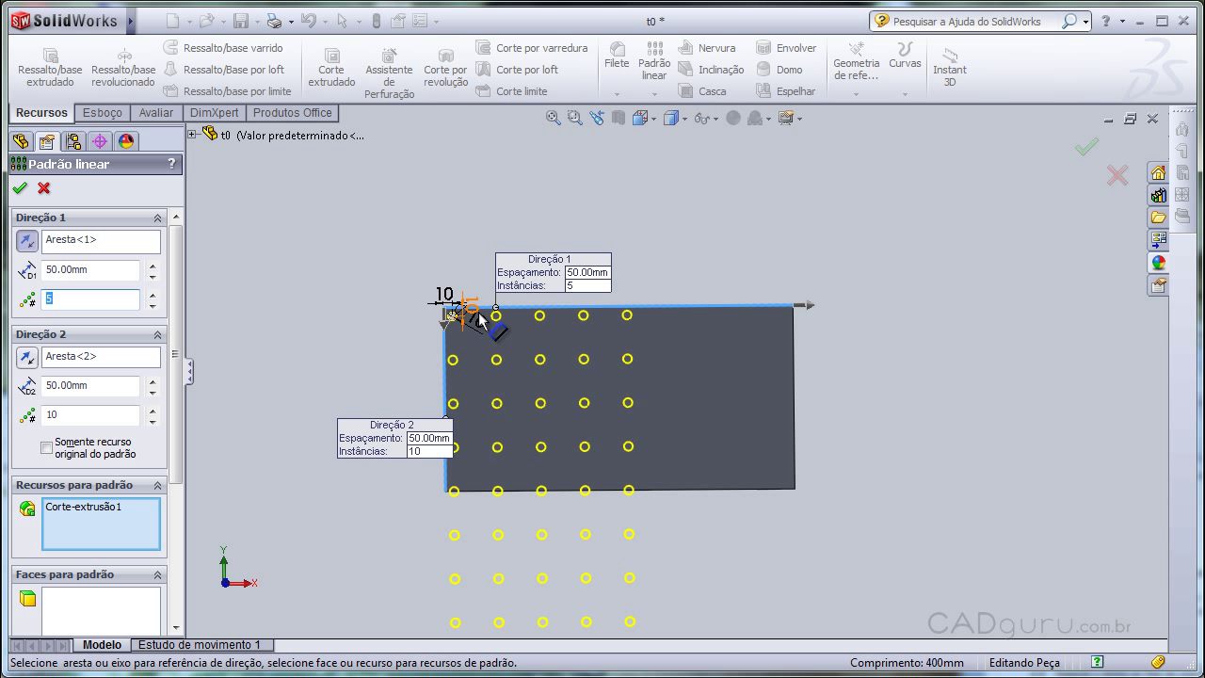
click(153, 295)
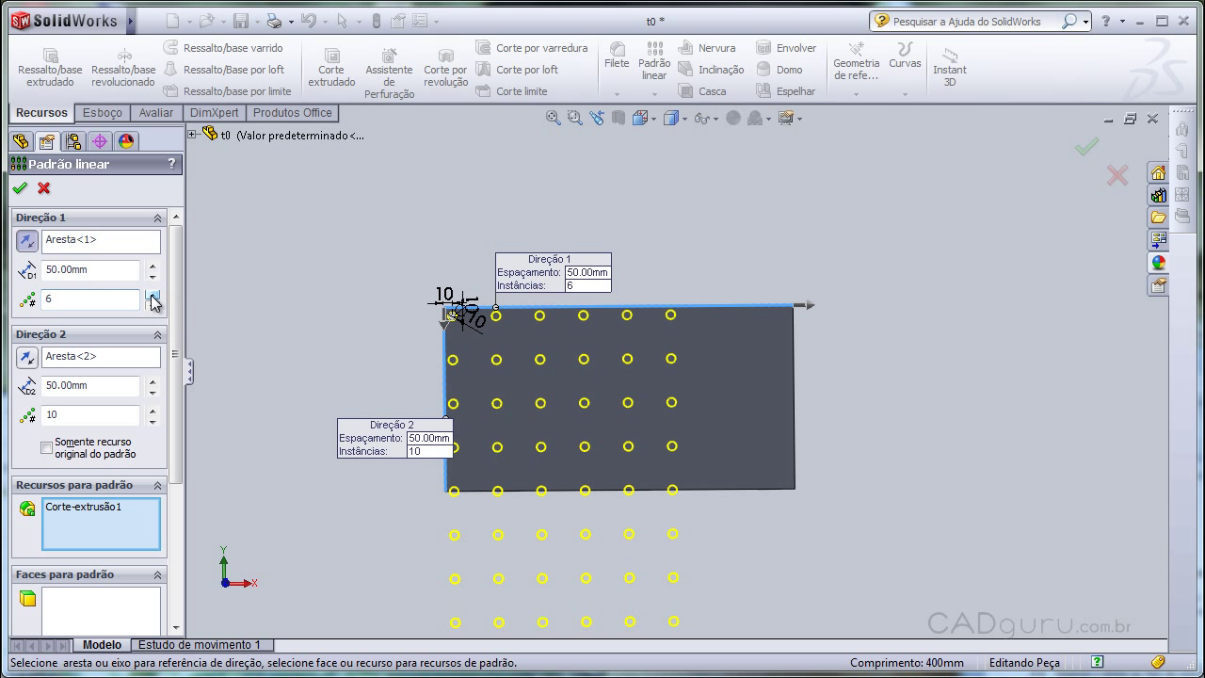
click(152, 295)
click(152, 295)
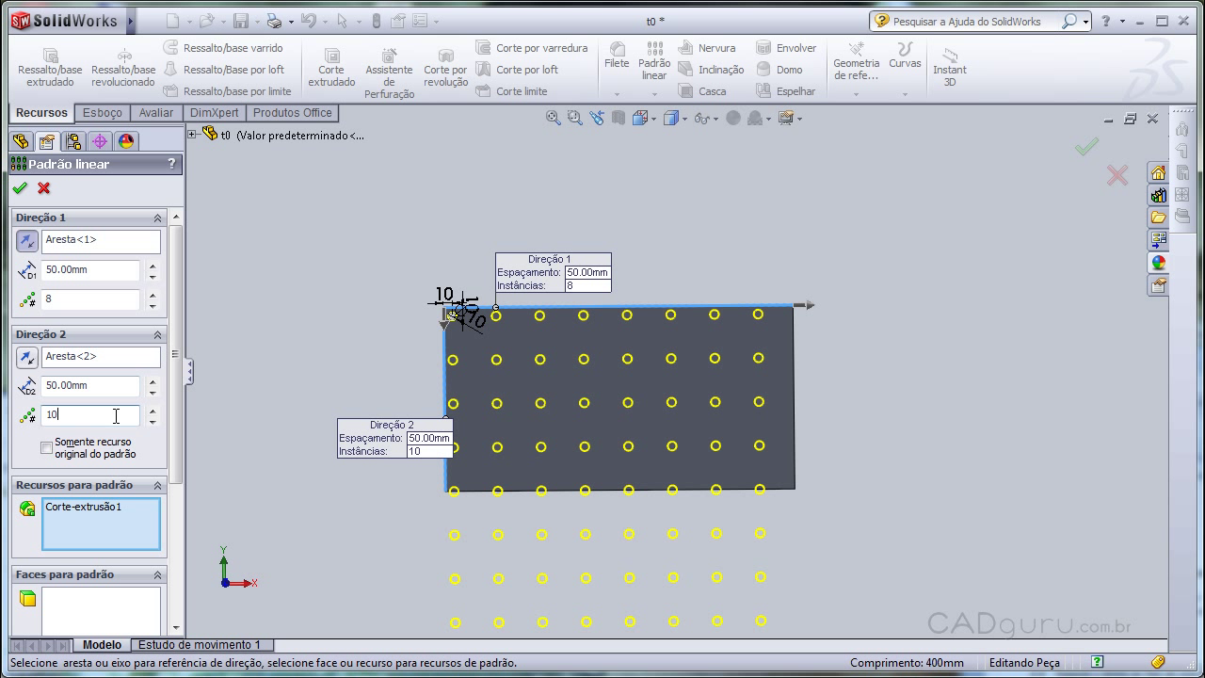
scroll(179, 394, down, 3)
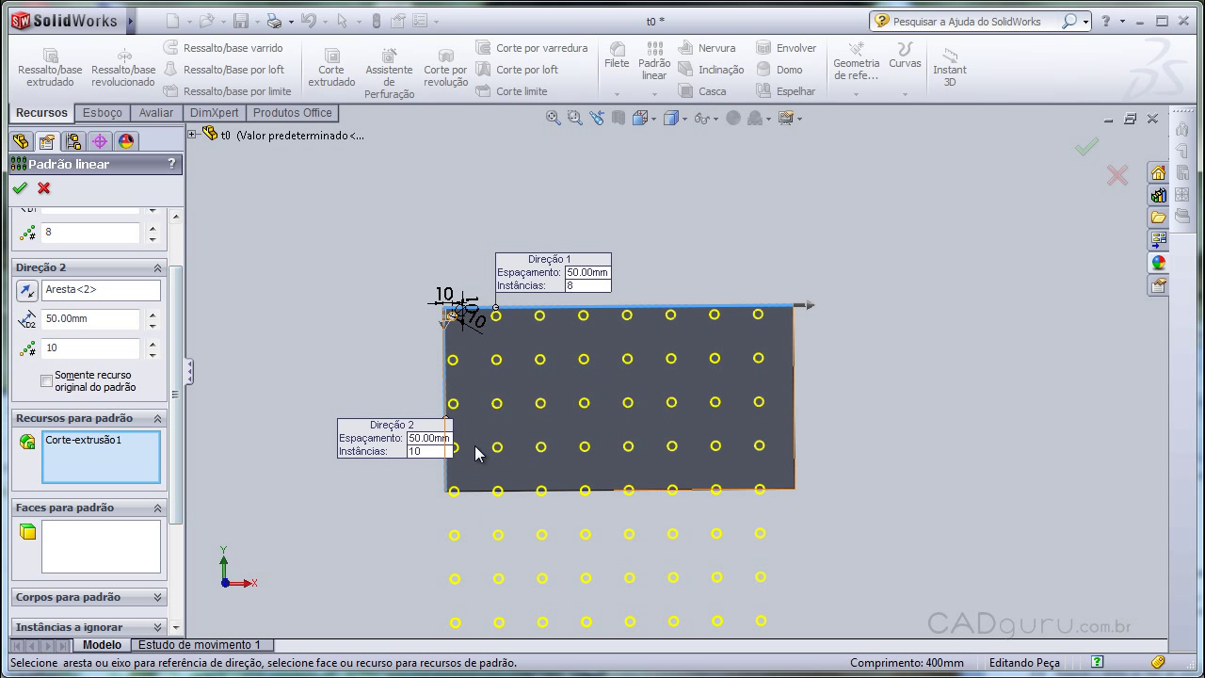
scroll(476, 455, down, 2)
scroll(475, 455, up, 2)
scroll(479, 452, up, 2)
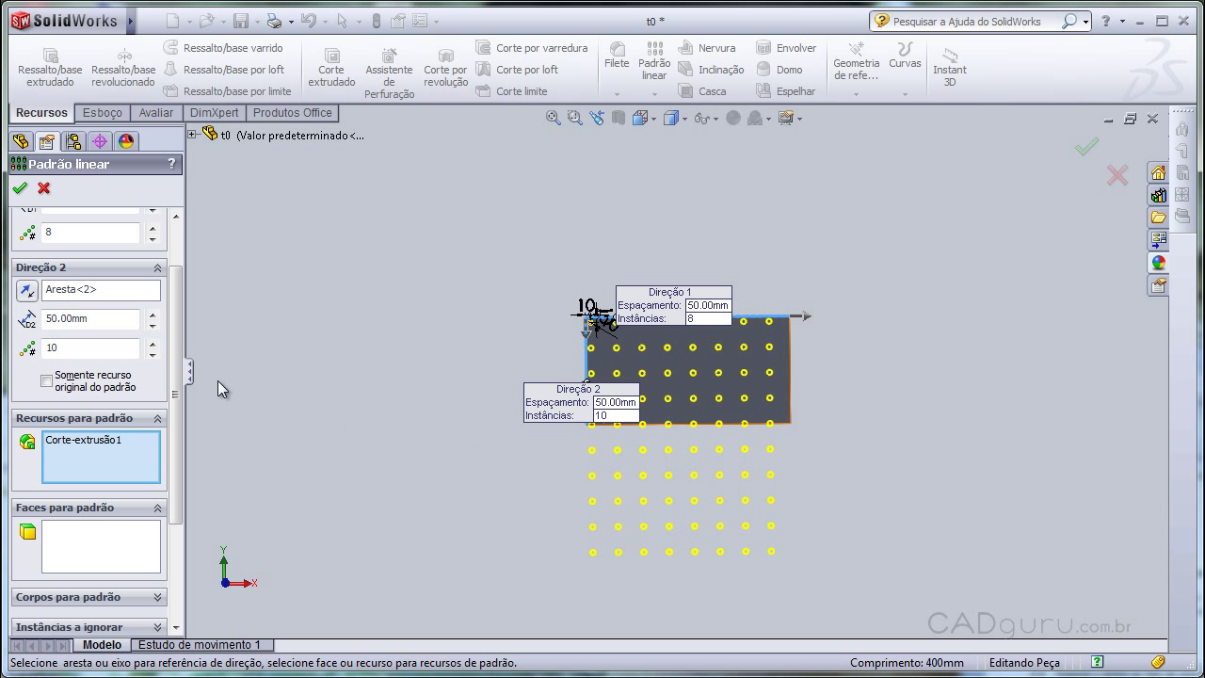
click(152, 355)
click(152, 355)
click(153, 355)
click(153, 355)
click(153, 355)
click(153, 355)
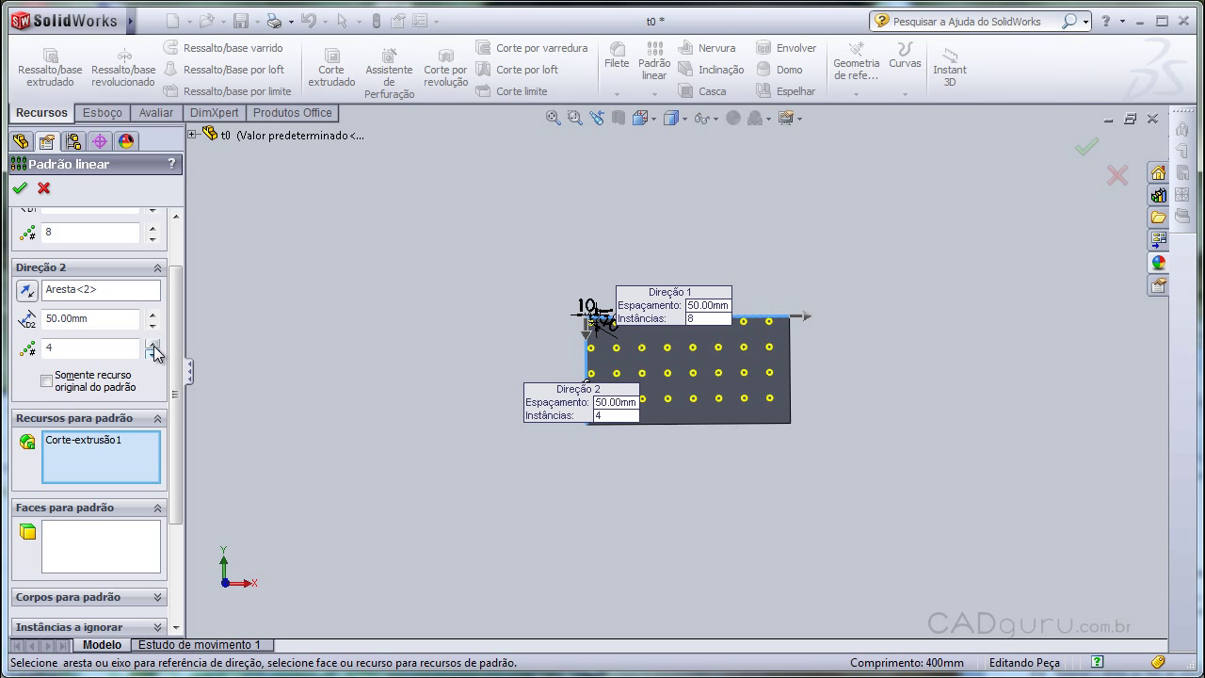
click(19, 187)
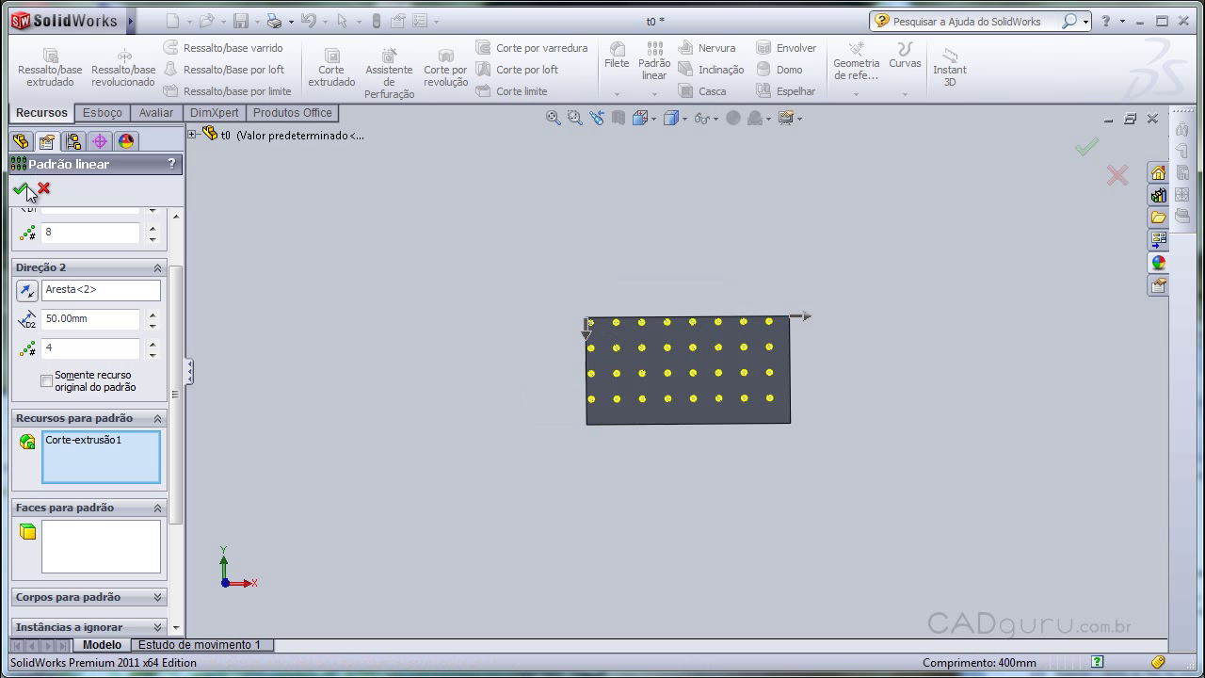
scroll(781, 377, down, 2)
- Expand Corte-extrusão1 and select Esboço3 to display the hole's 10 mm position dimensions
scroll(776, 371, down, 2)
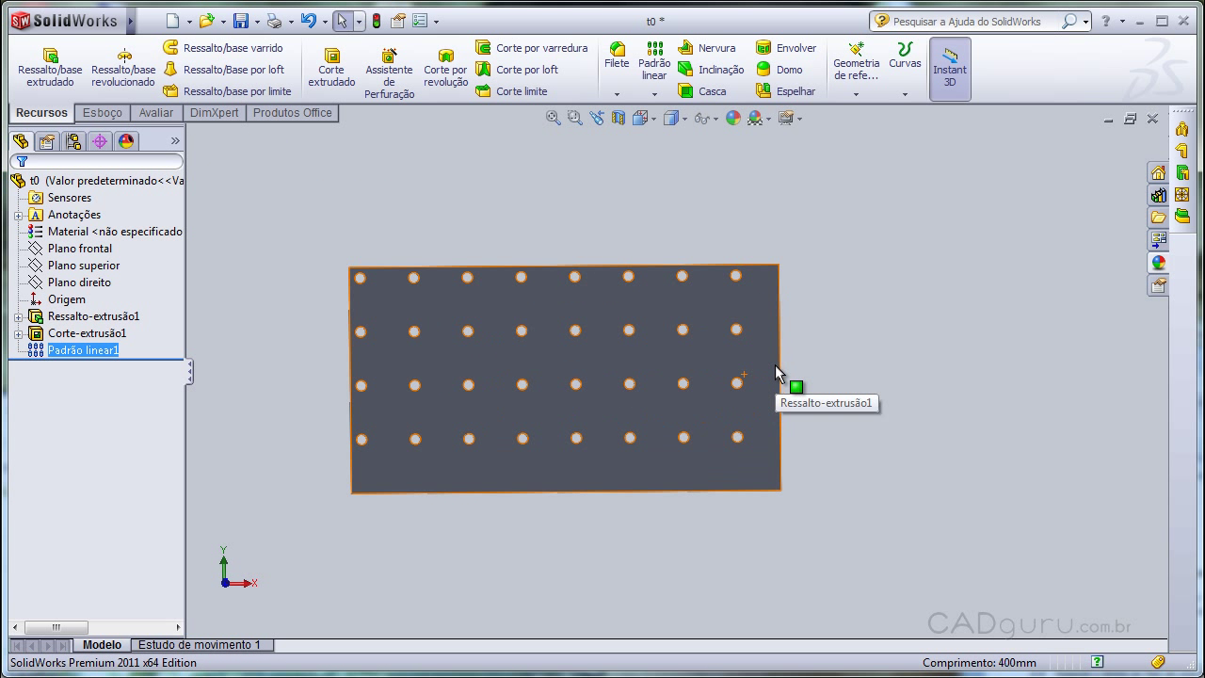
scroll(775, 372, down, 1)
scroll(775, 372, up, 2)
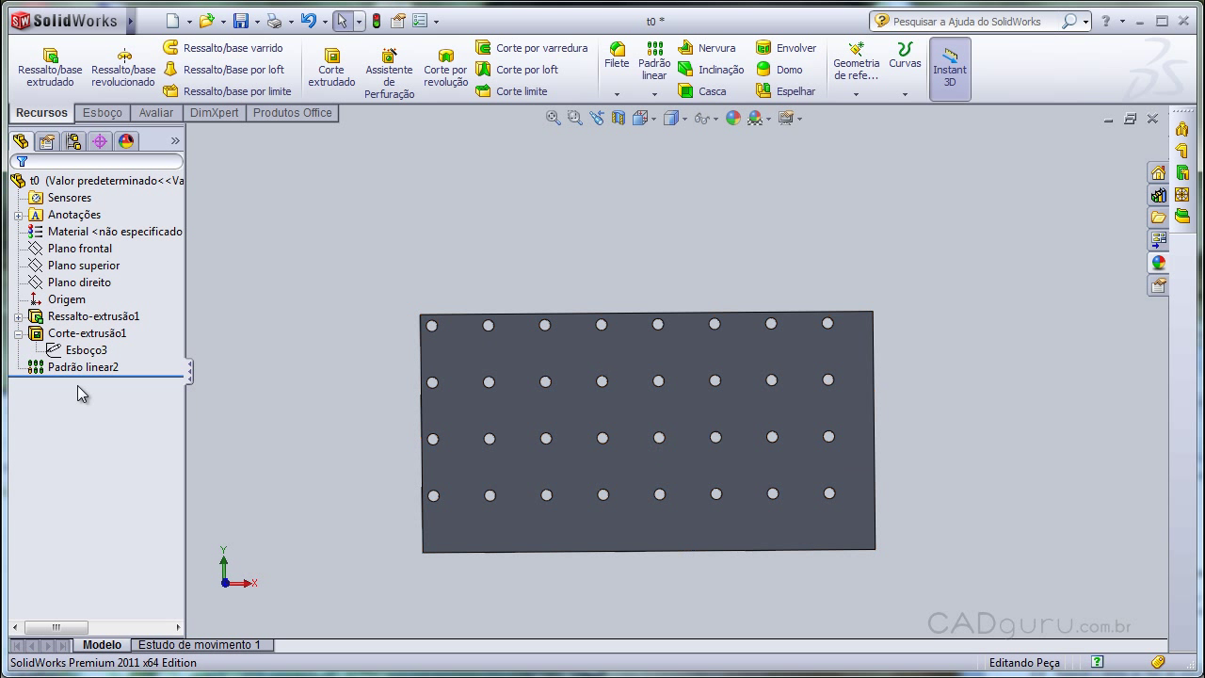
click(18, 334)
click(18, 335)
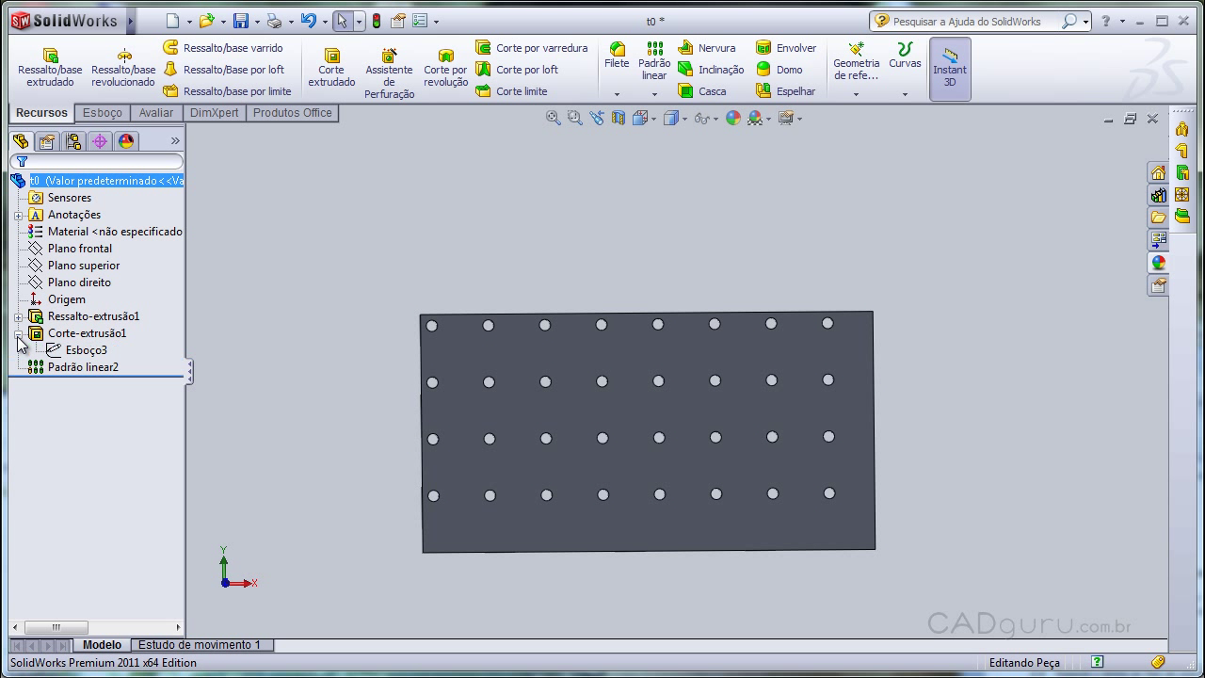
click(49, 336)
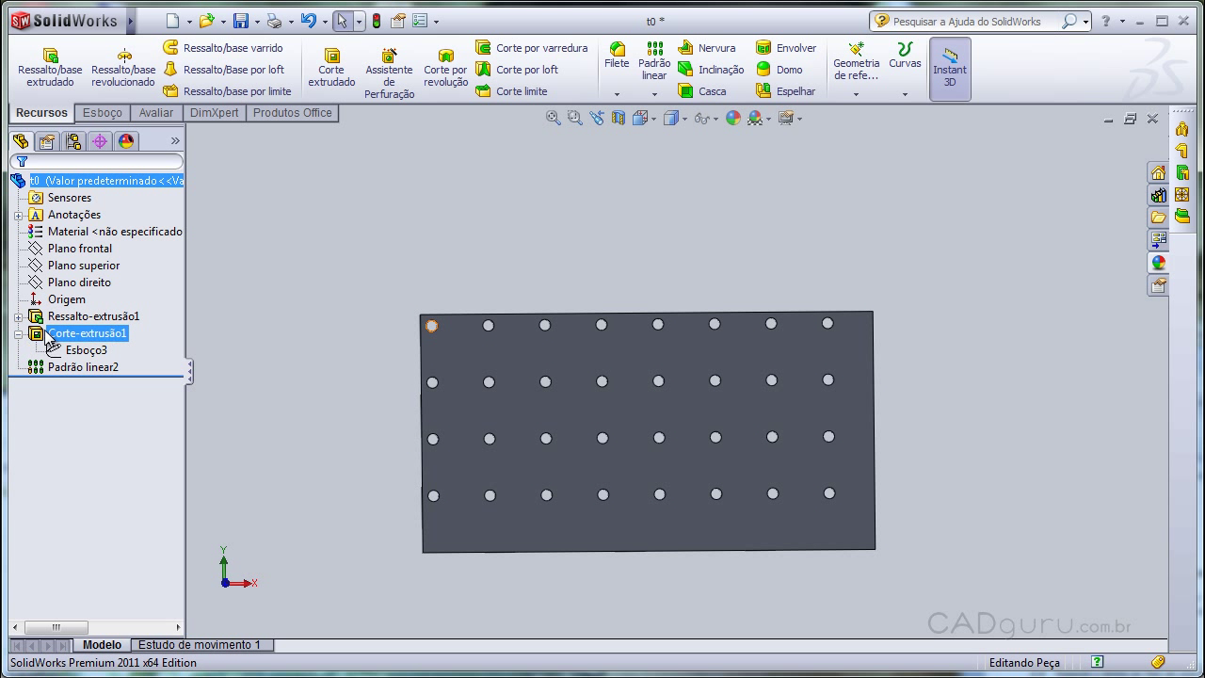
click(98, 349)
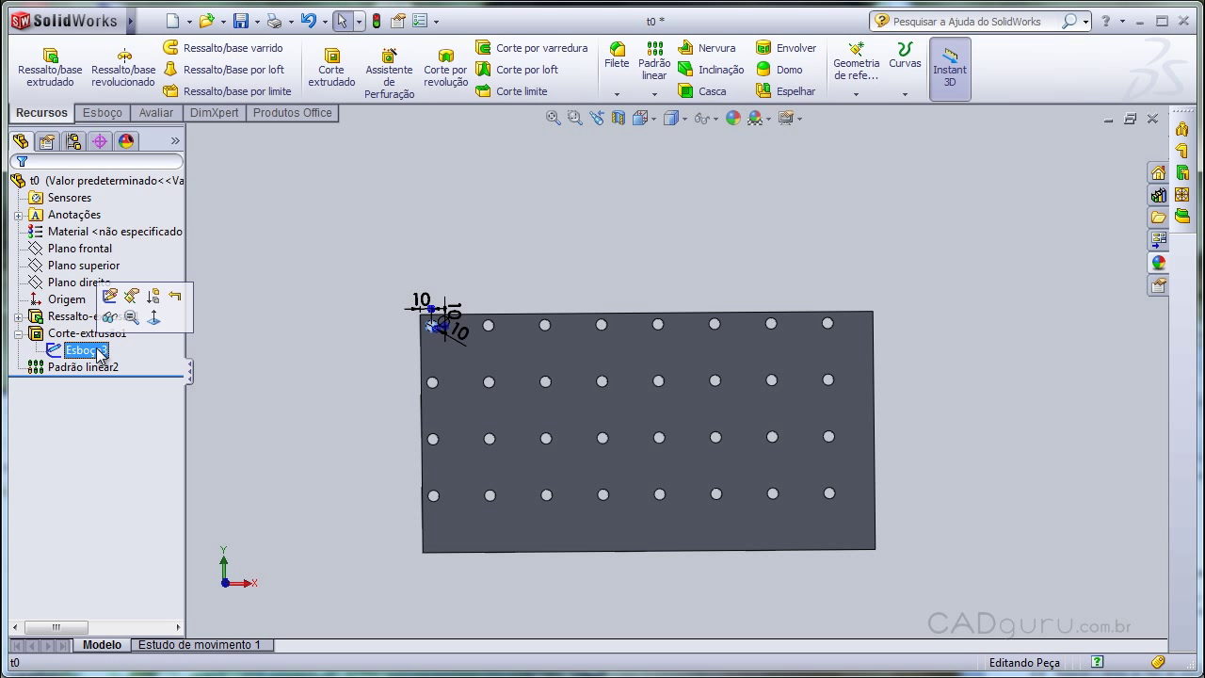
- Edit Esboço3 so the hole sits 20 mm from the left and 30 mm from the top, then rebuild
click(111, 296)
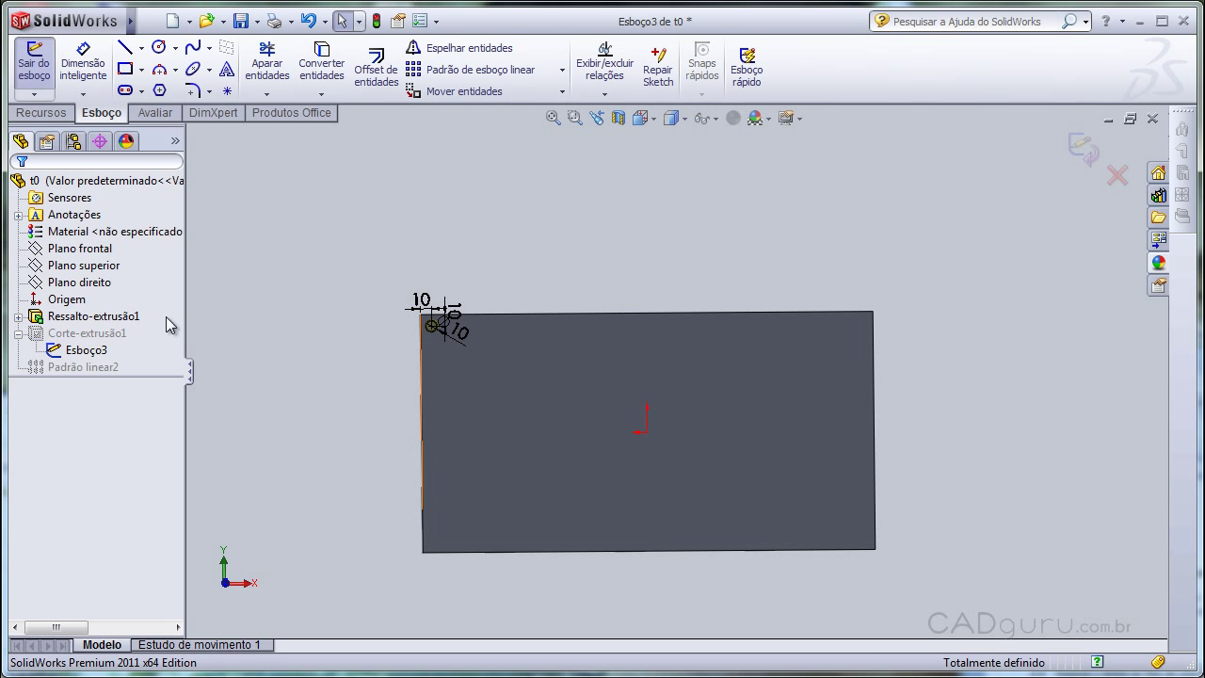
double_click(424, 303)
text(2)
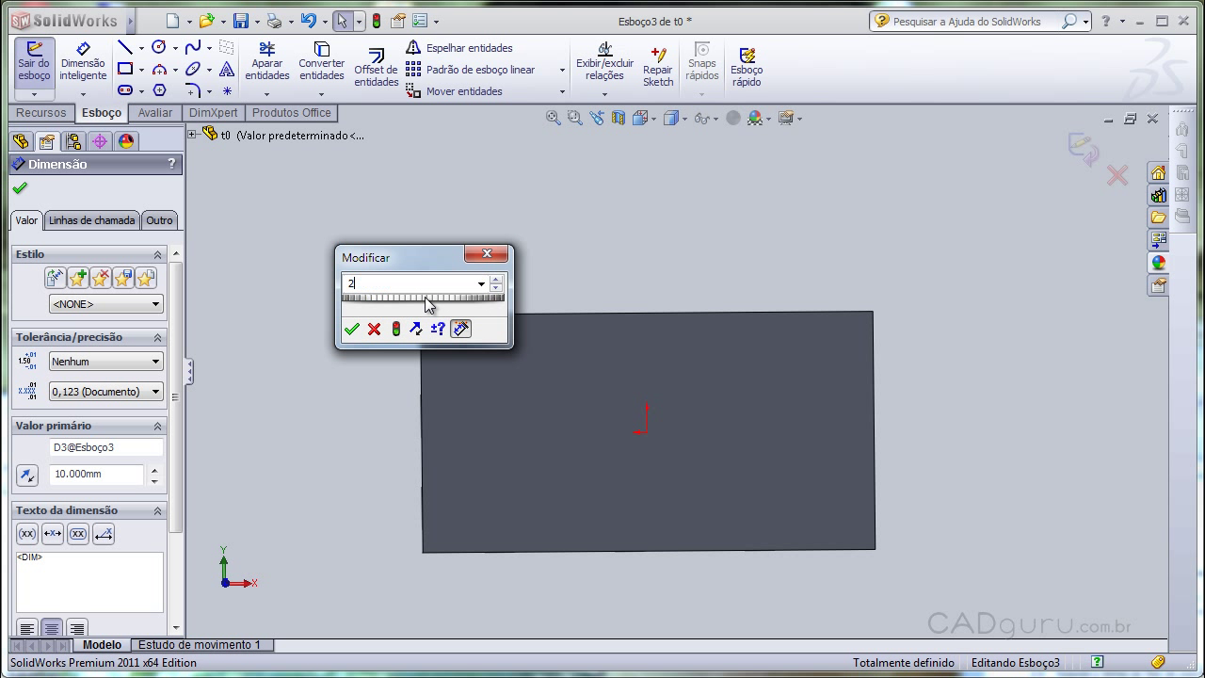
key(Return)
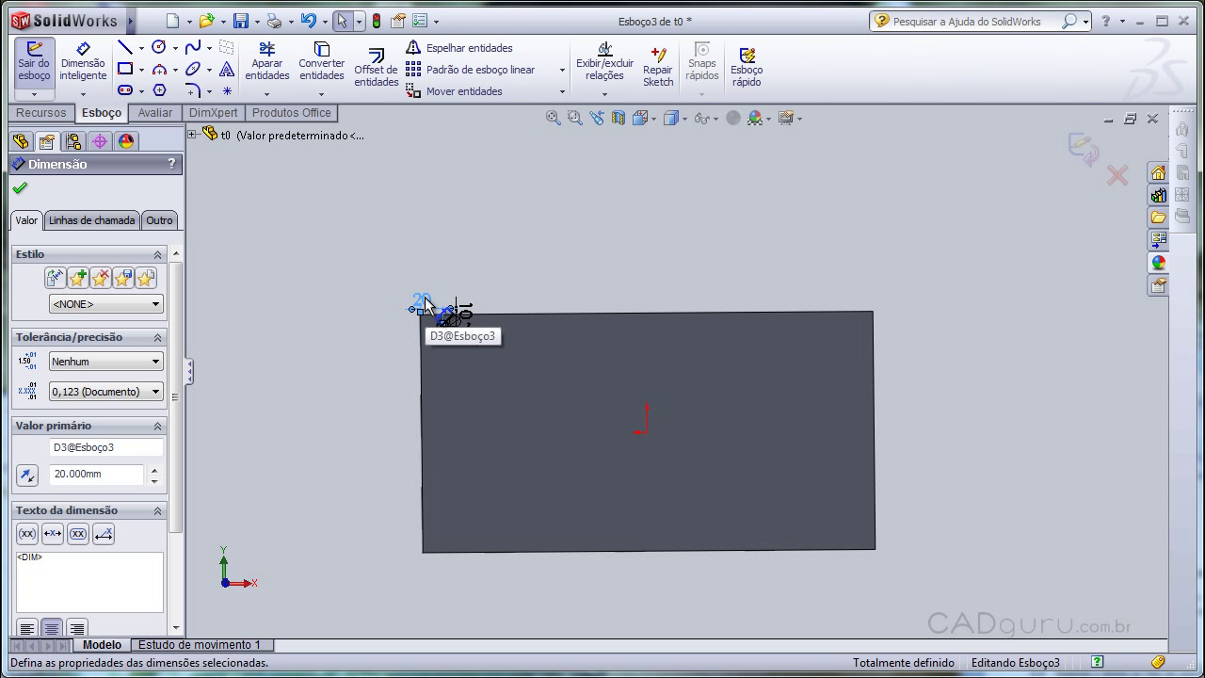
double_click(469, 317)
text(3)
key(Return)
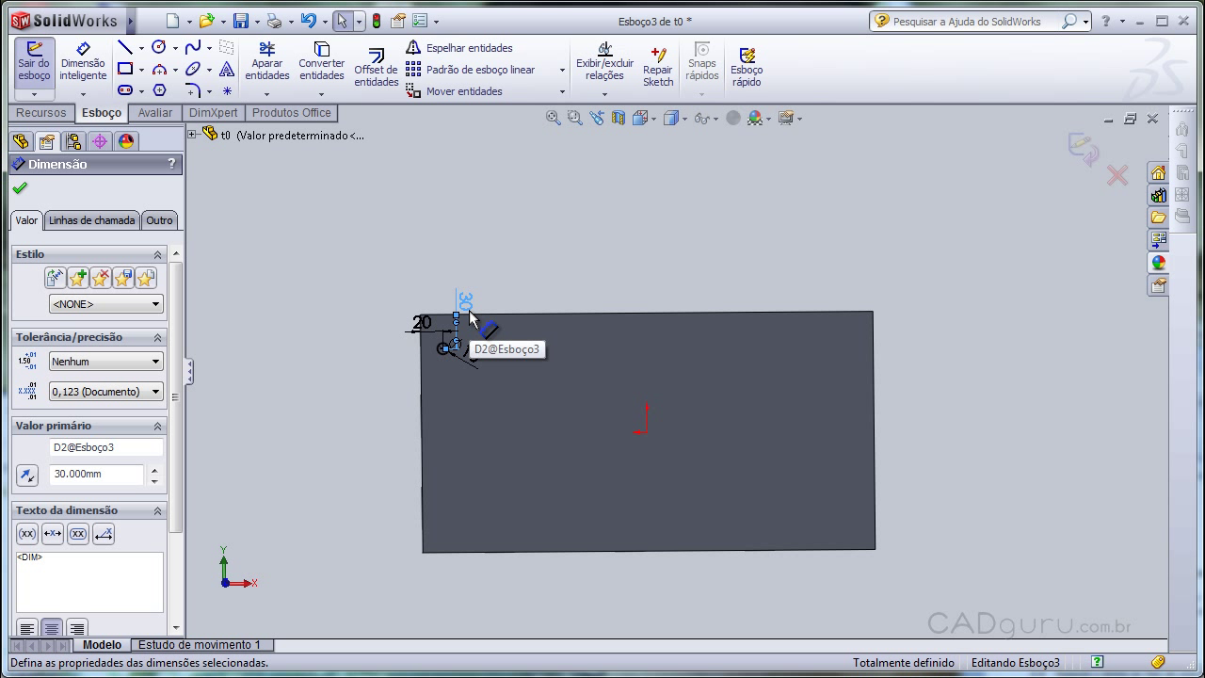
click(19, 188)
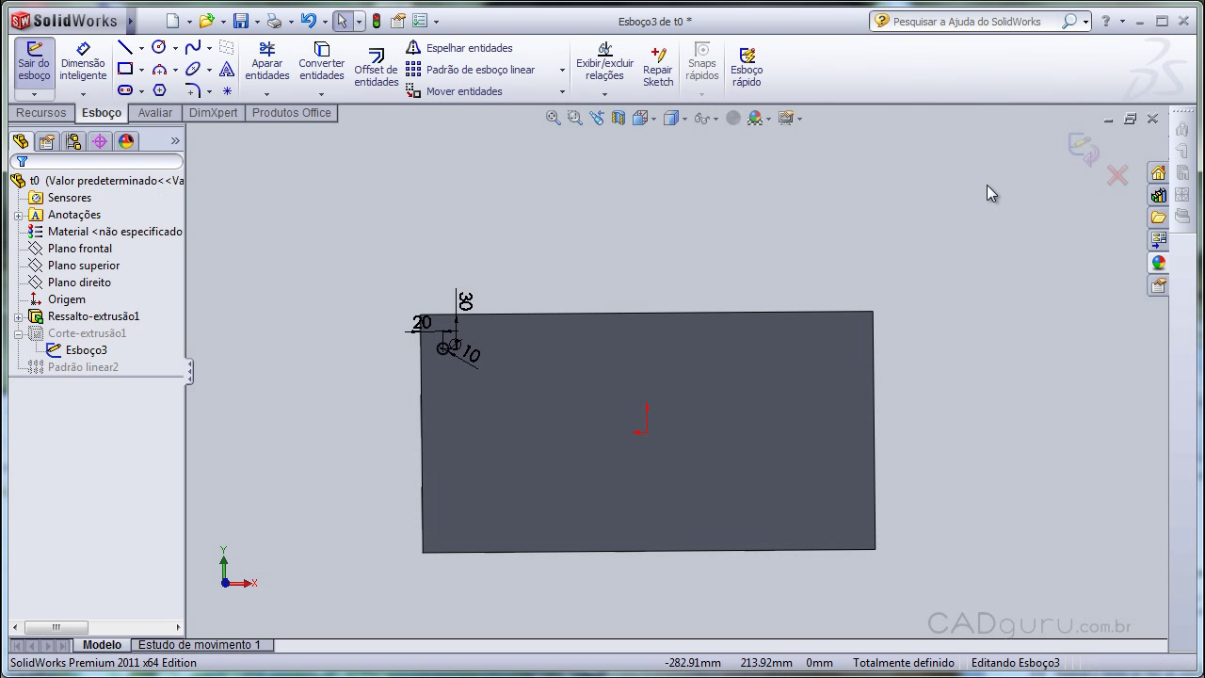
click(1083, 146)
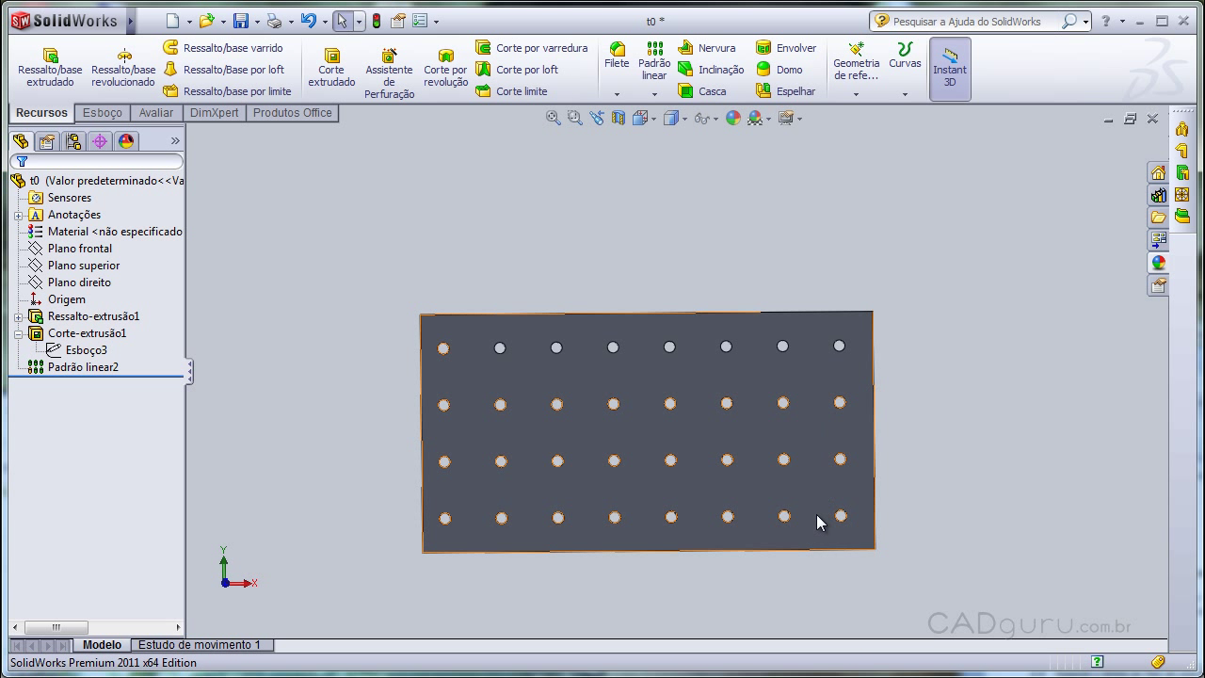
key(z)
scroll(571, 475, down, 3)
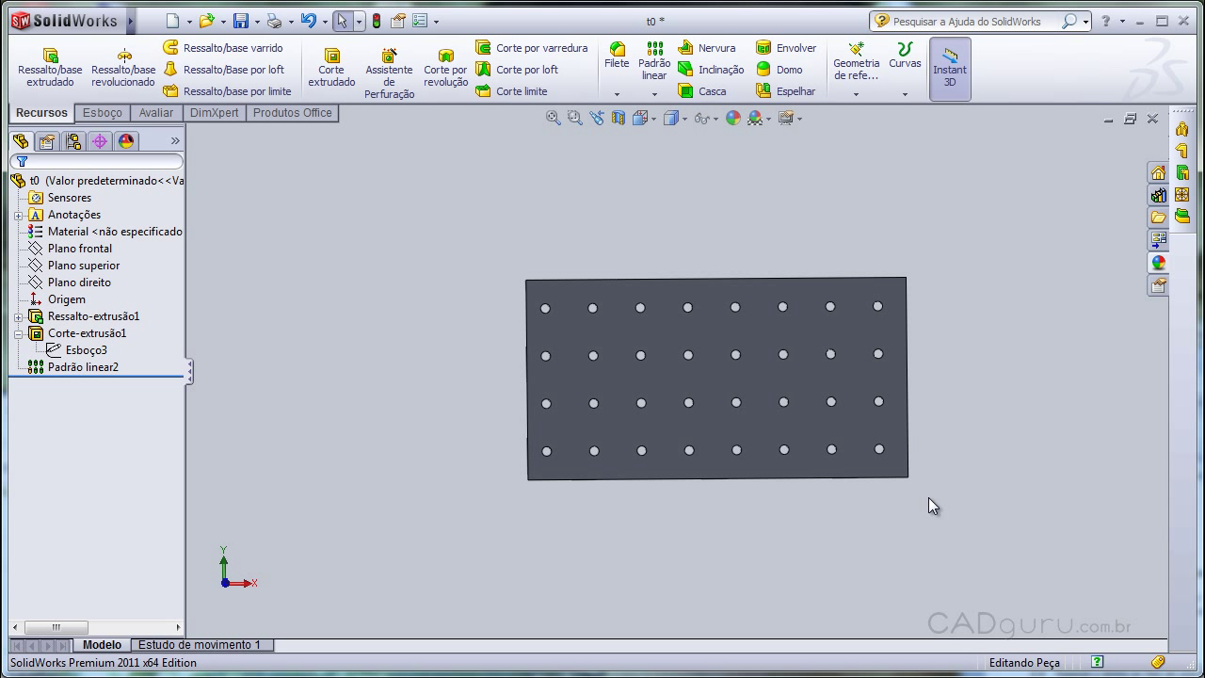
mouse_move(910, 476)
middle_down()
mouse_move(879, 364)
mouse_move(861, 452)
mouse_move(779, 415)
mouse_move(672, 409)
mouse_move(619, 390)
mouse_move(619, 333)
middle_up()
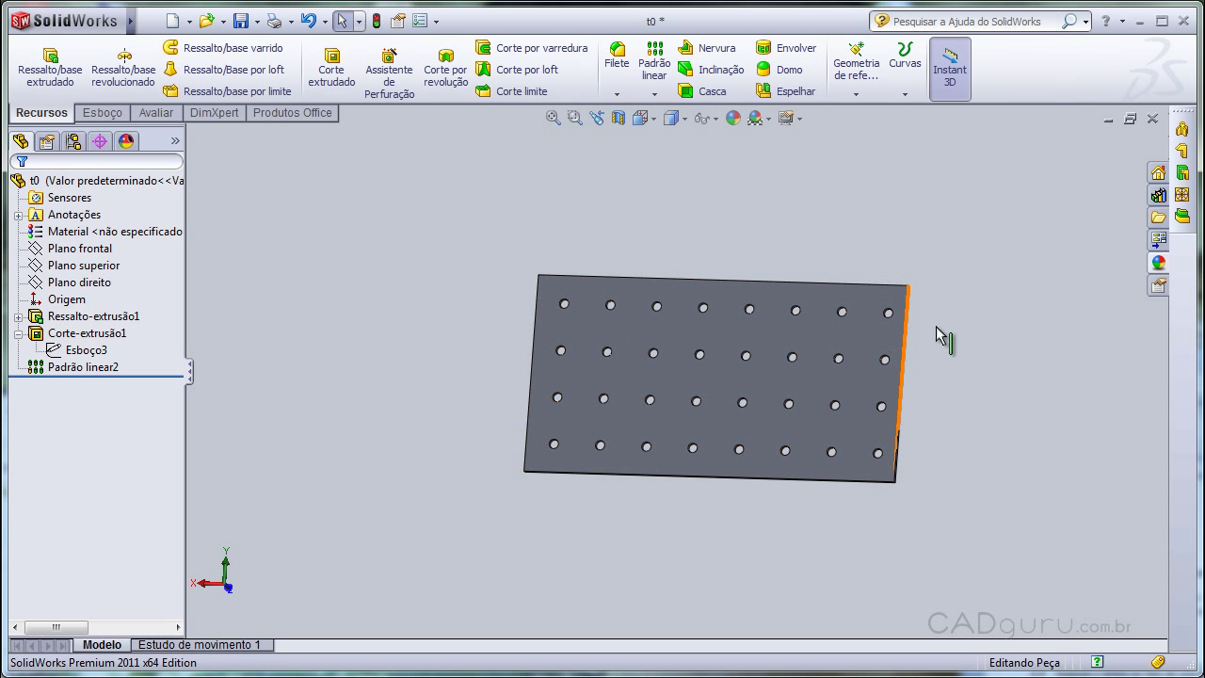